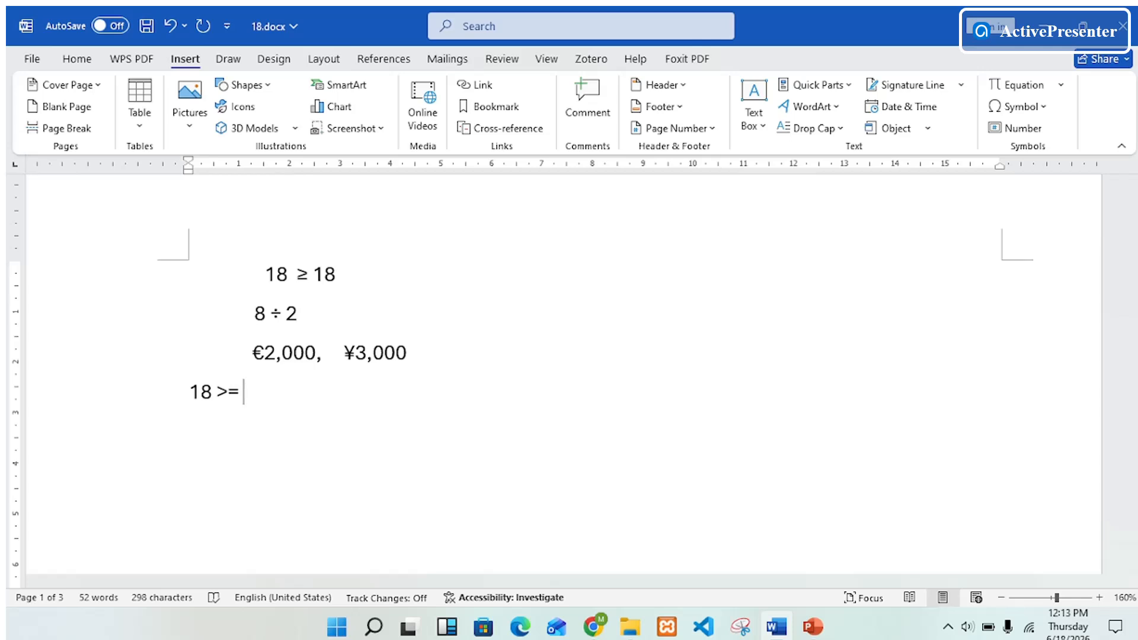
Replace the typed >= between the two 18s on the fourth line with the ≥ symbol from the Symbol dialog
text(8)
key(Left)
key(Left)
key(BackSpace)
key(BackSpace)
key(BackSpace)
click(1043, 107)
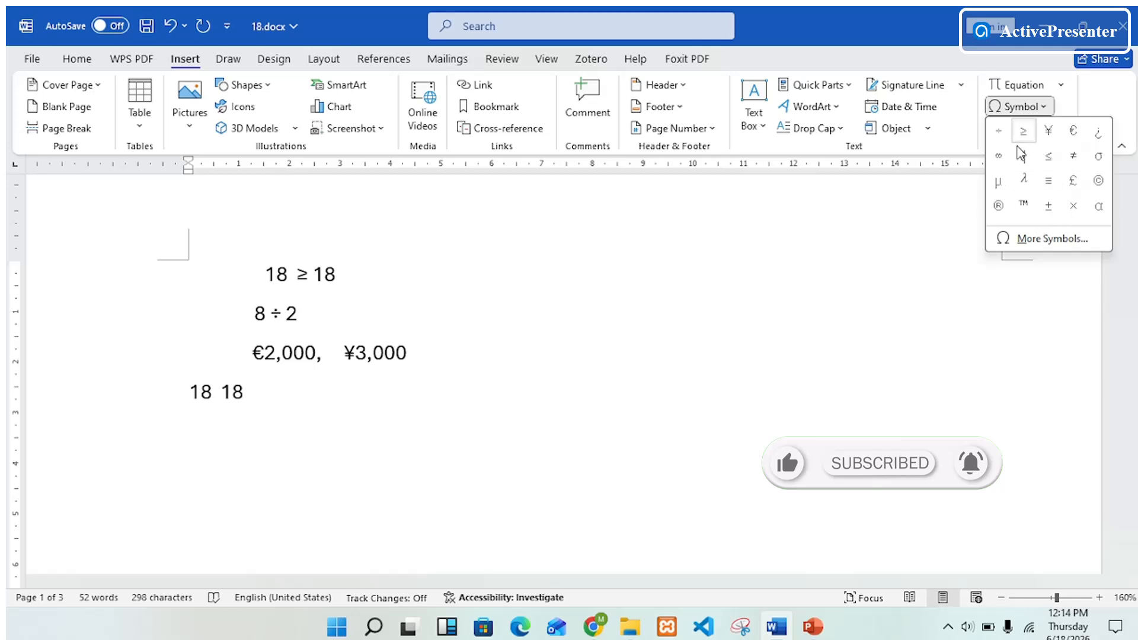
click(1052, 240)
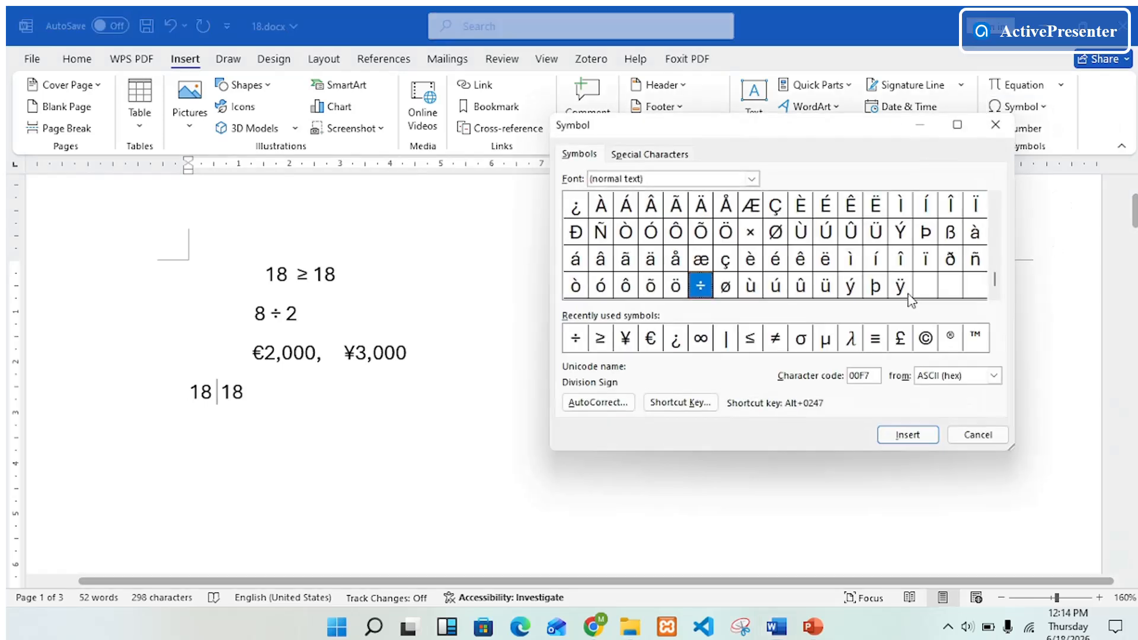
click(601, 339)
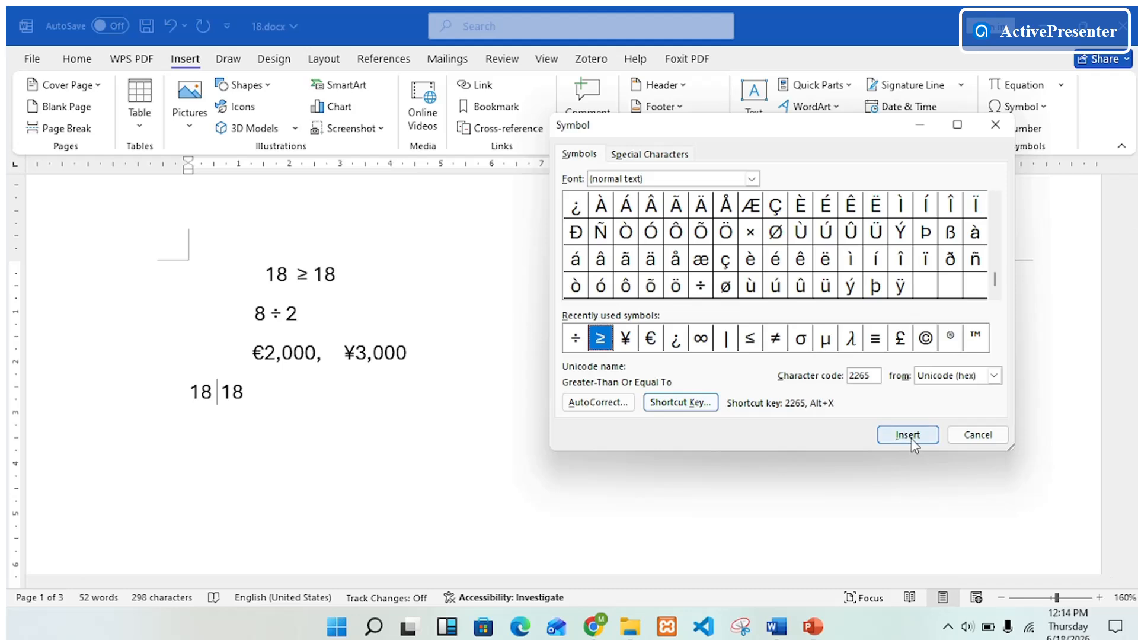
click(912, 438)
click(970, 436)
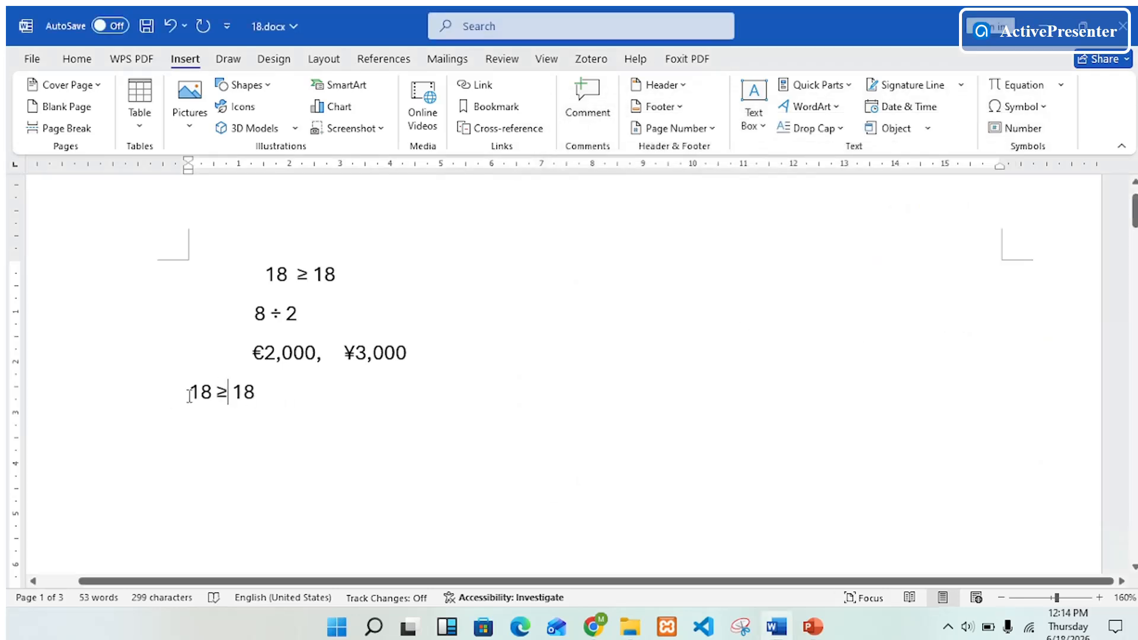
Start a new line below and type 8/2
click(255, 398)
key(Return)
text(8/2)
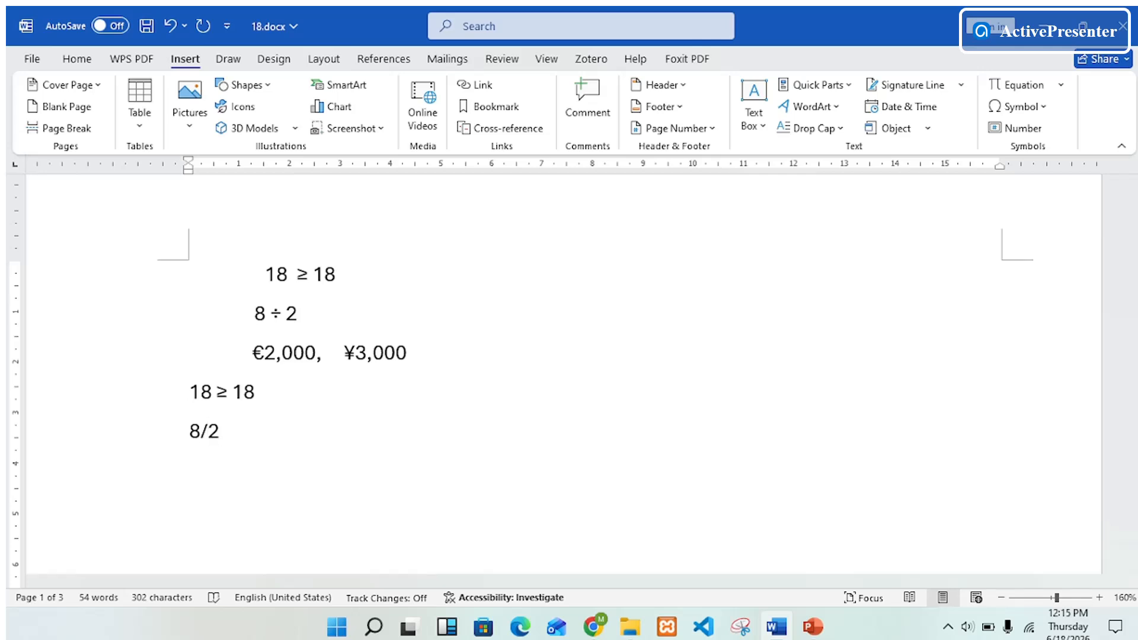
Replace the slash in 8/2 with the ÷ division sign from the Symbol dialog, removing the duplicate sign
click(207, 431)
key(BackSpace)
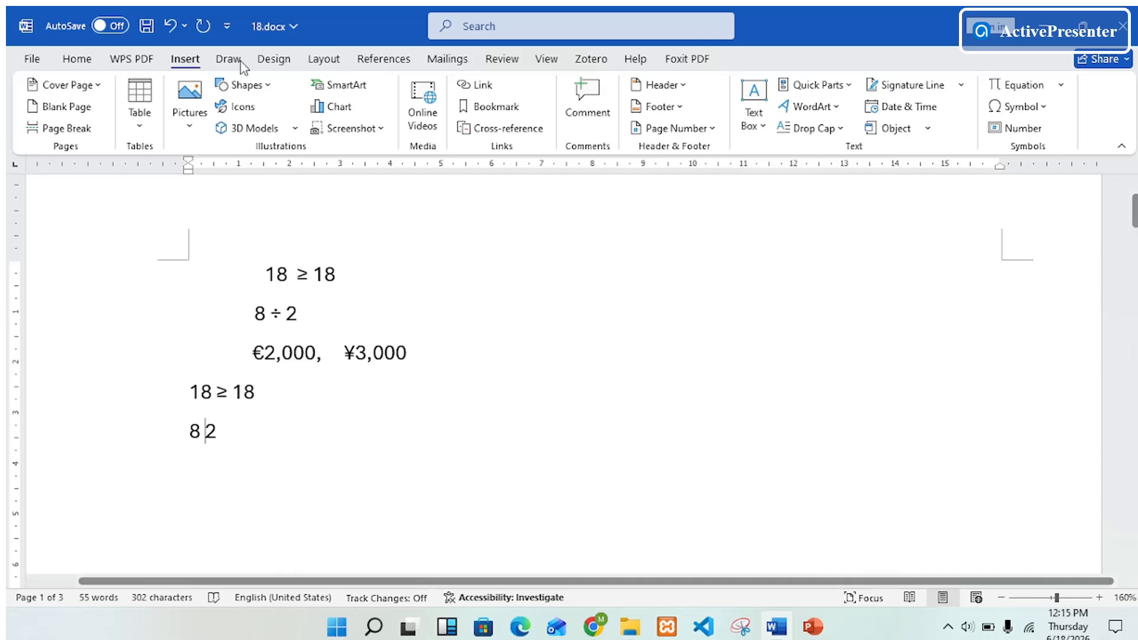
click(75, 59)
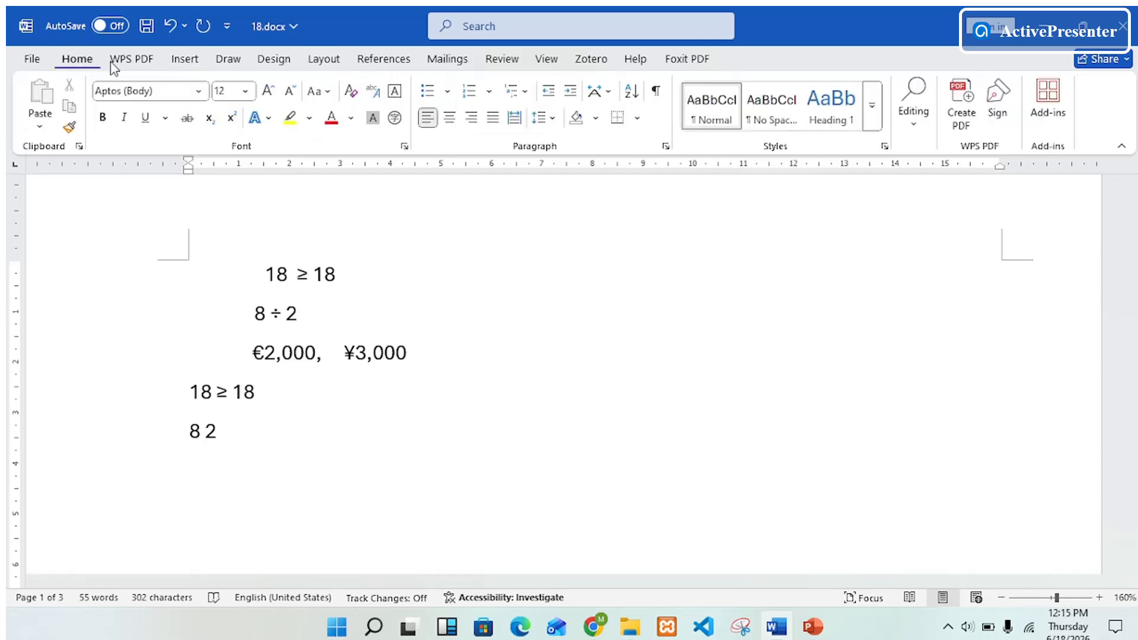
click(185, 59)
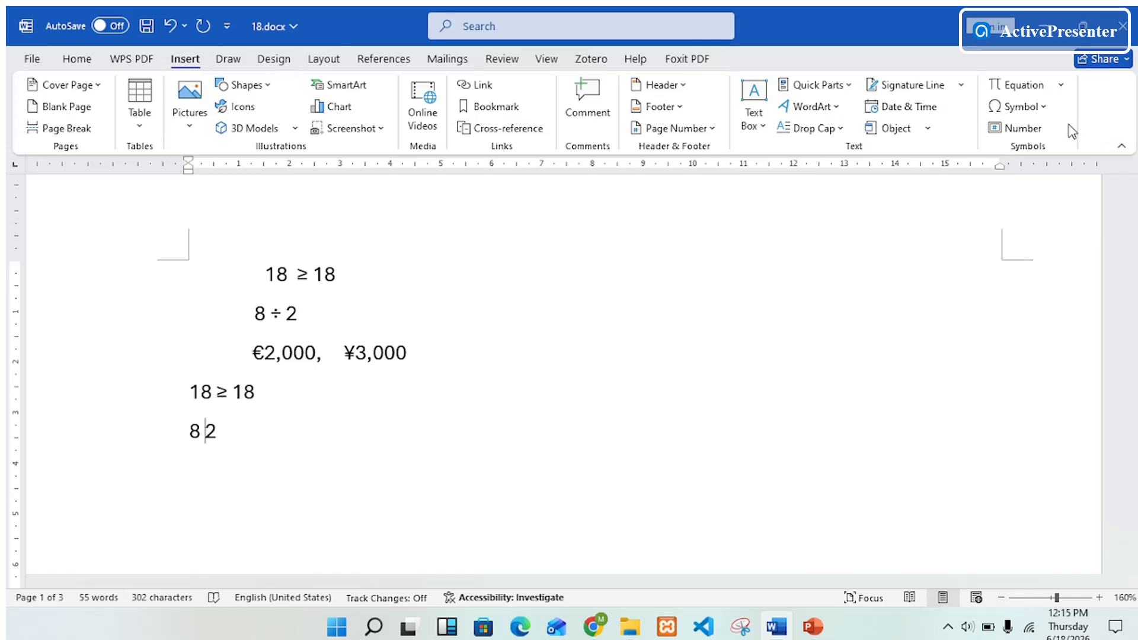
click(1044, 108)
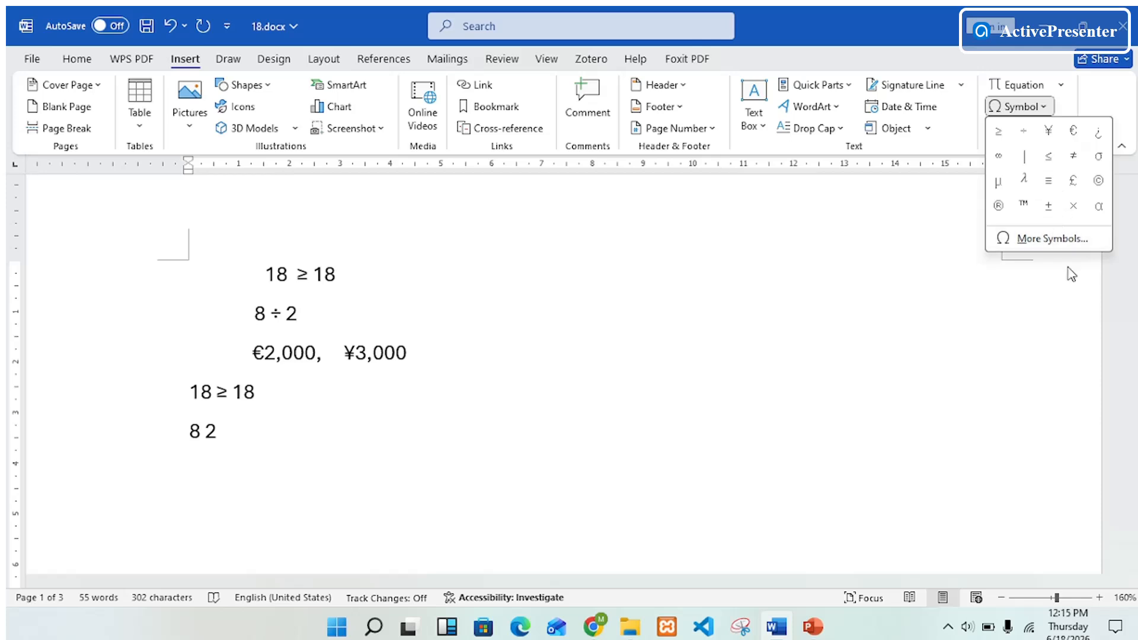
click(1062, 240)
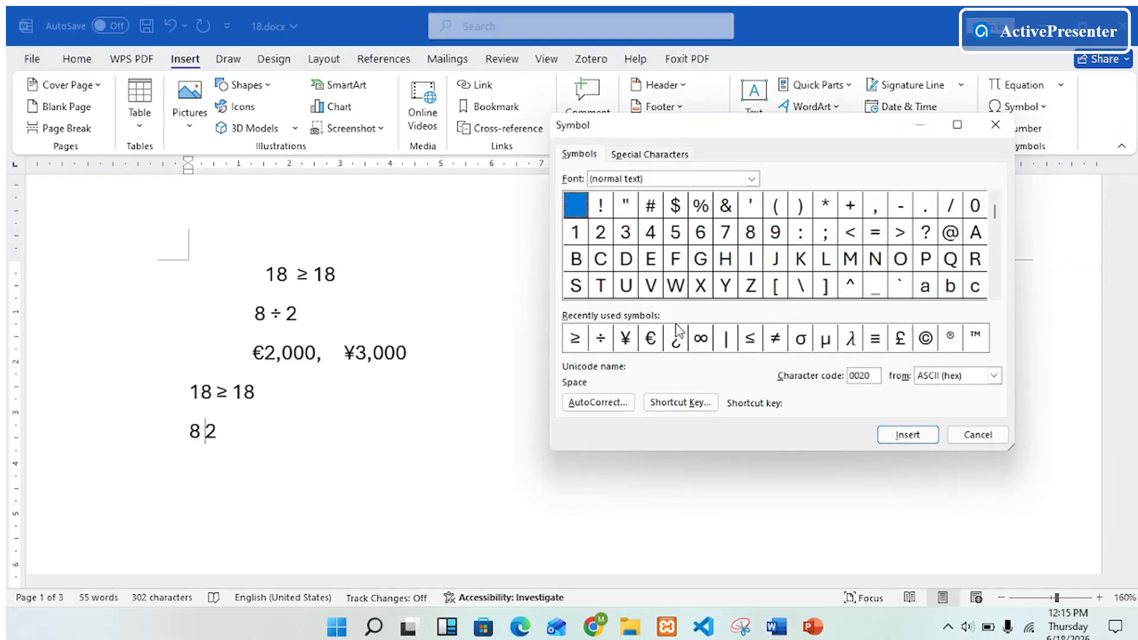
double_click(601, 339)
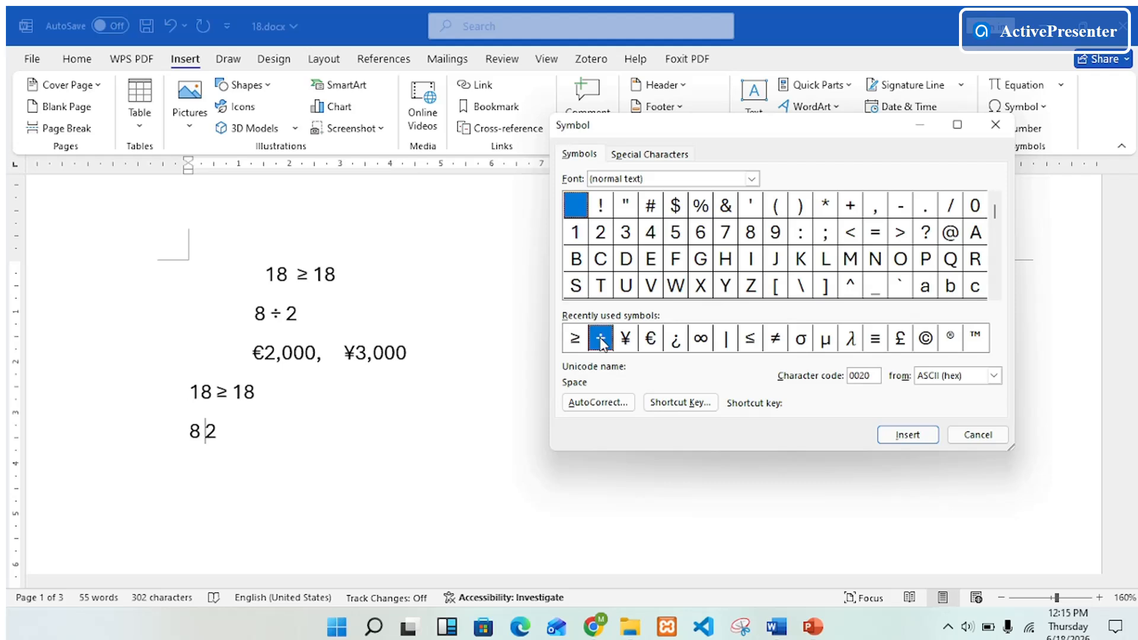
click(920, 434)
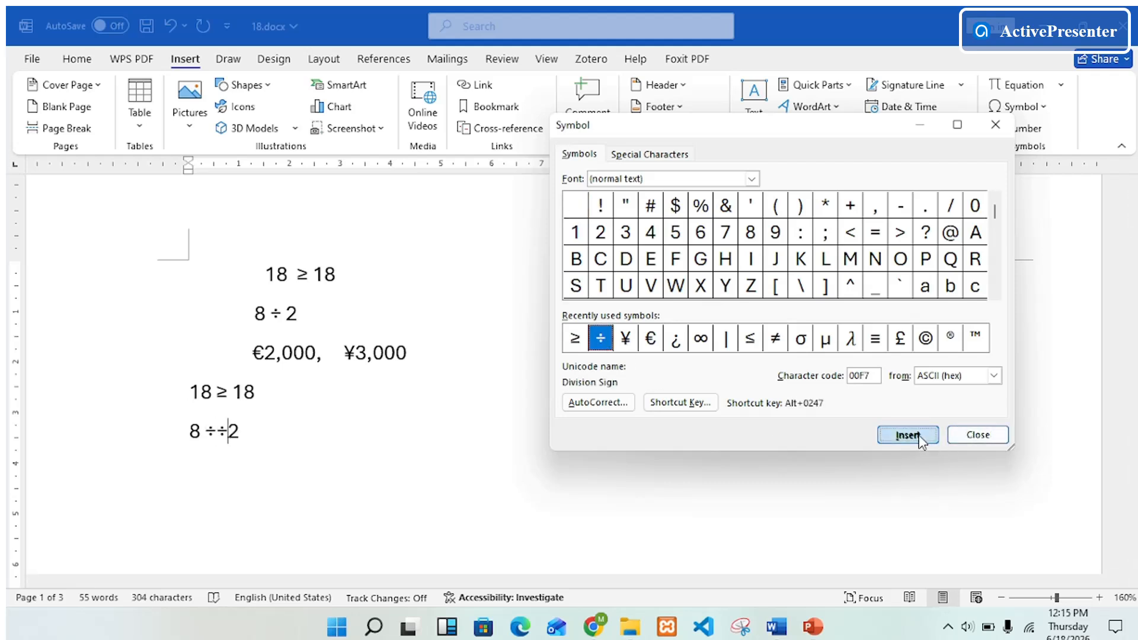
click(999, 437)
key(BackSpace)
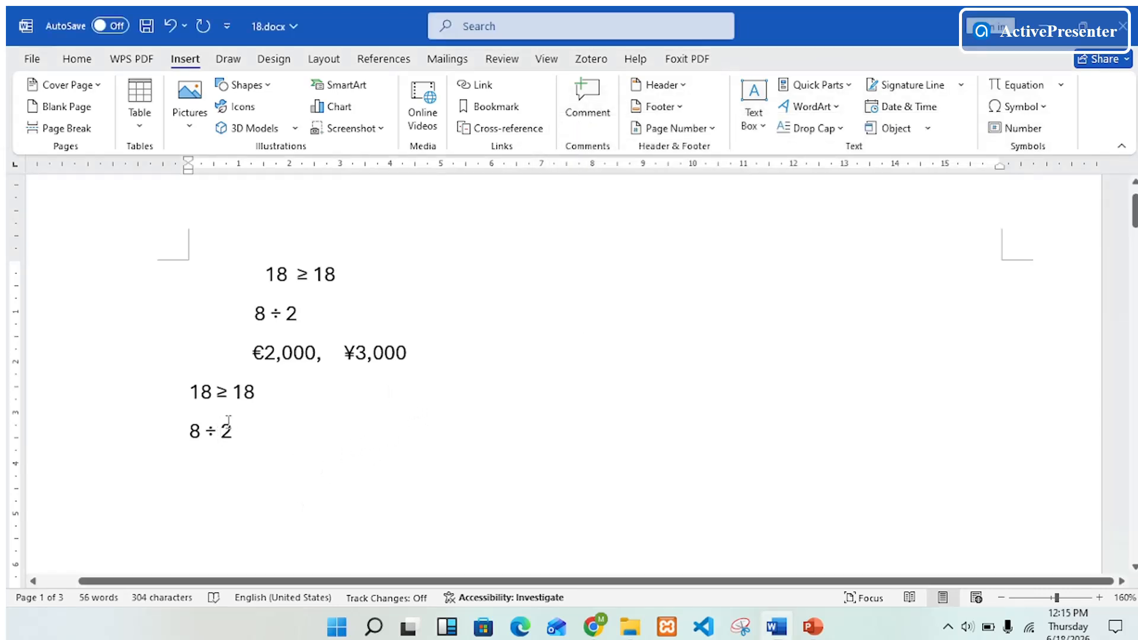
Start another new line, insert the € sign from the Symbol dialog, and type 2,000 after it
click(286, 431)
key(Return)
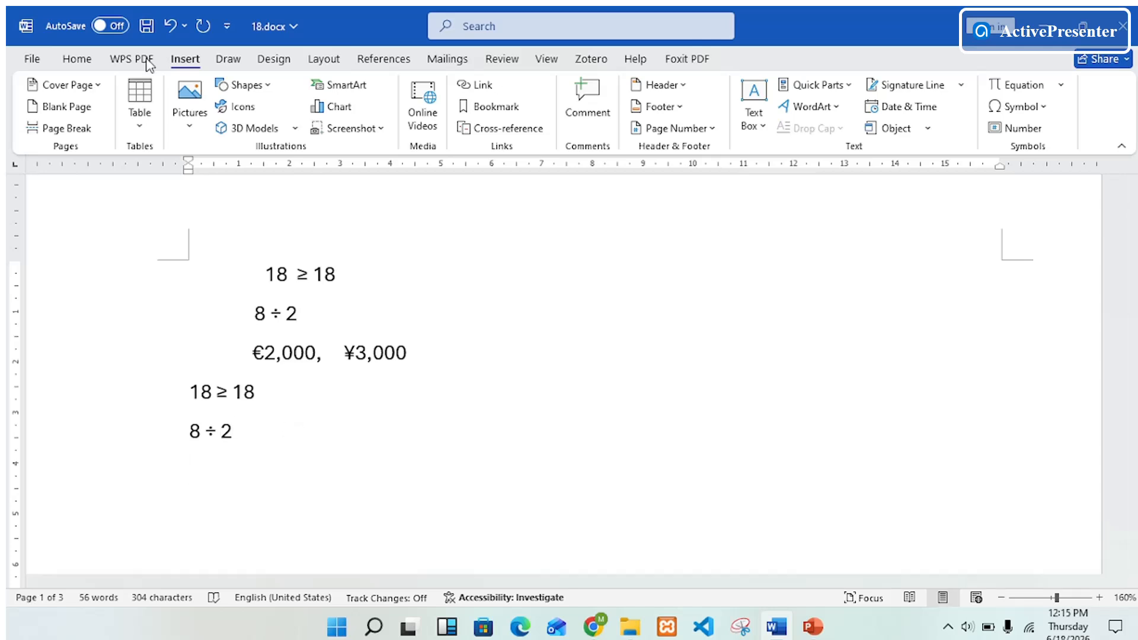
drag(252, 364, 316, 356)
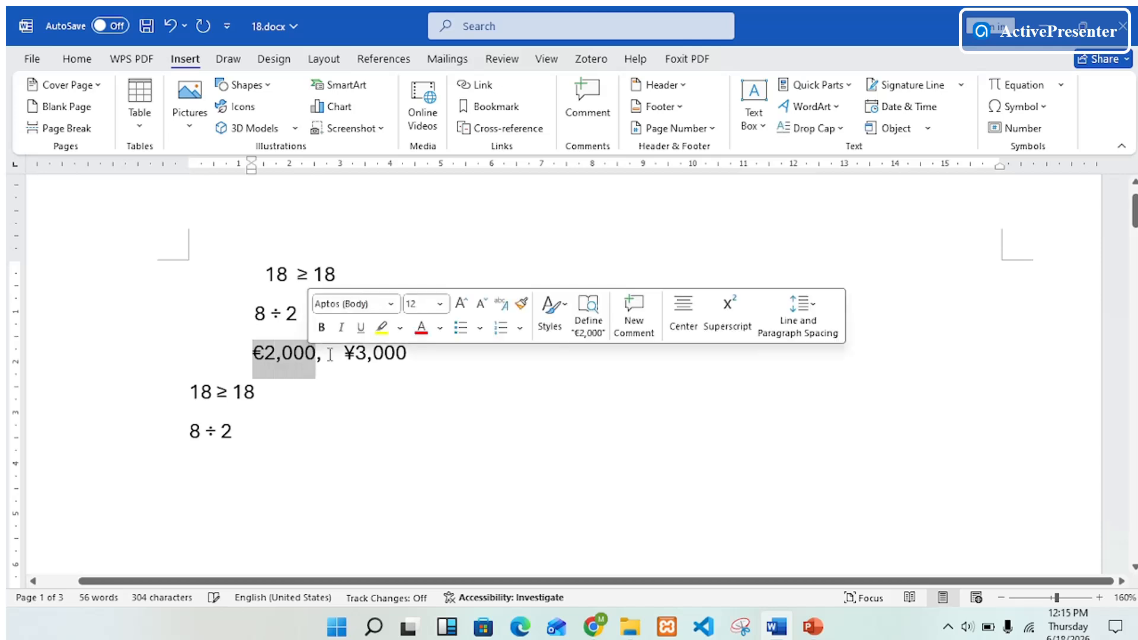
double_click(349, 354)
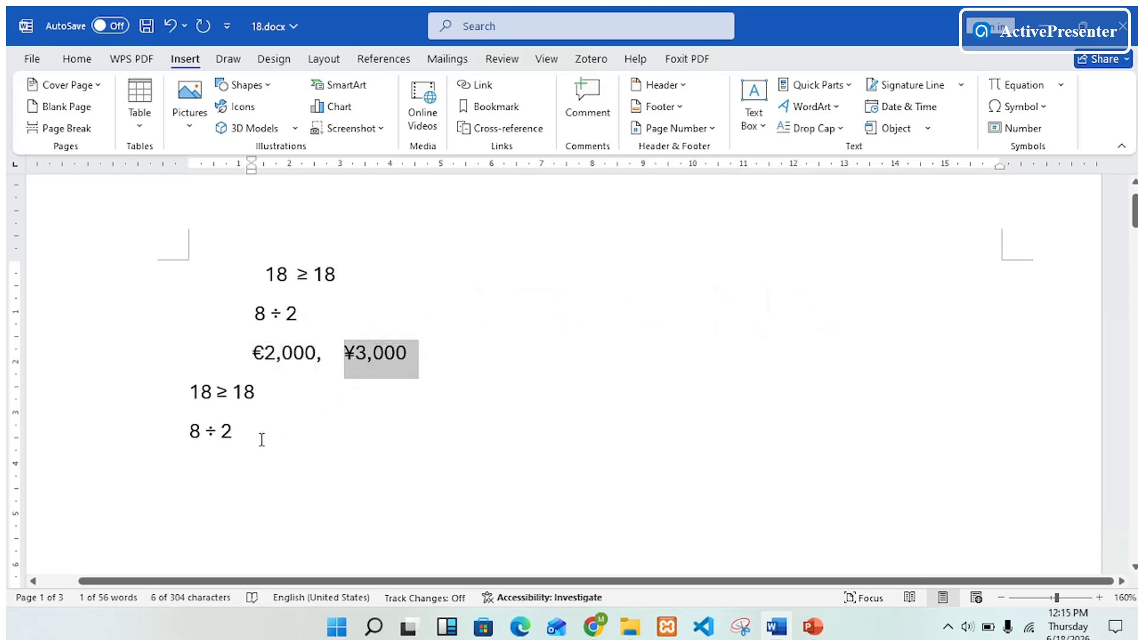
click(212, 475)
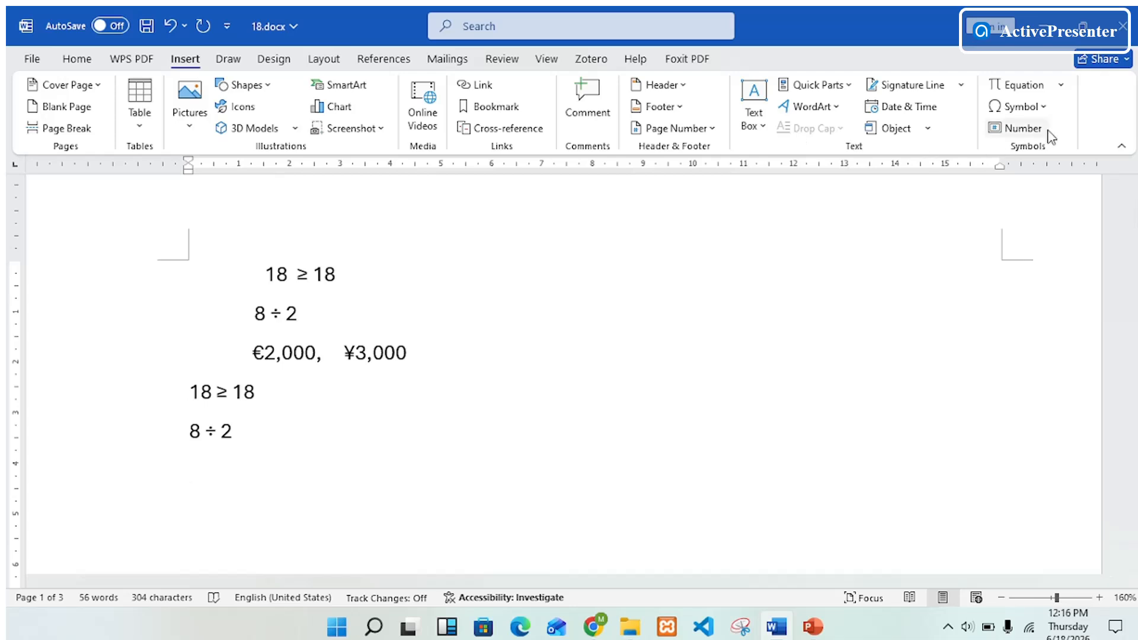
click(1043, 106)
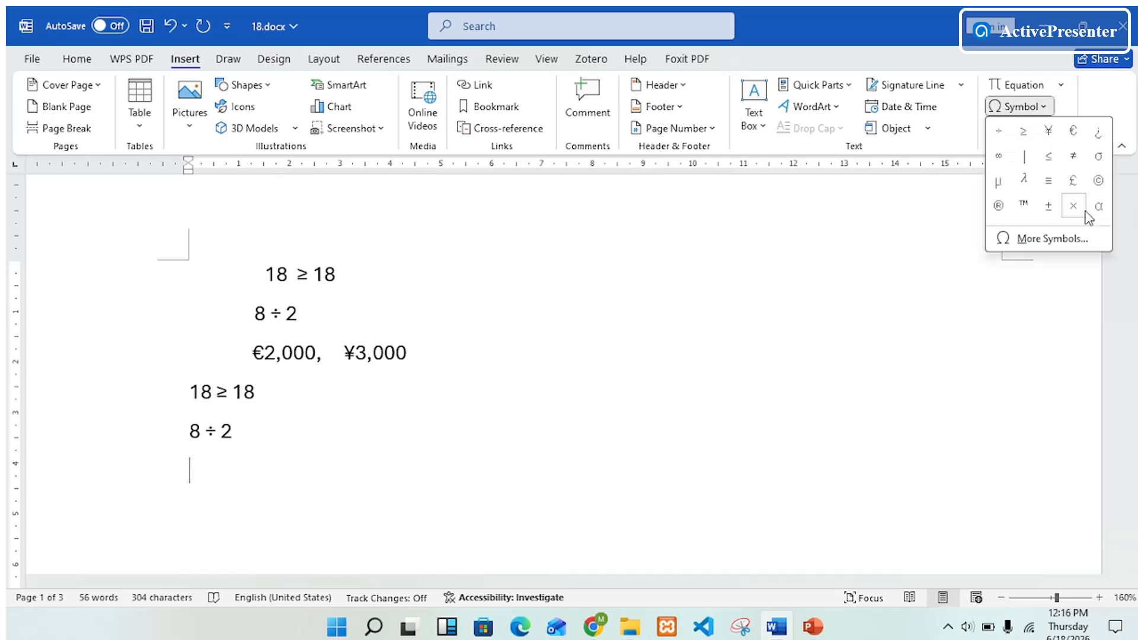
click(1086, 241)
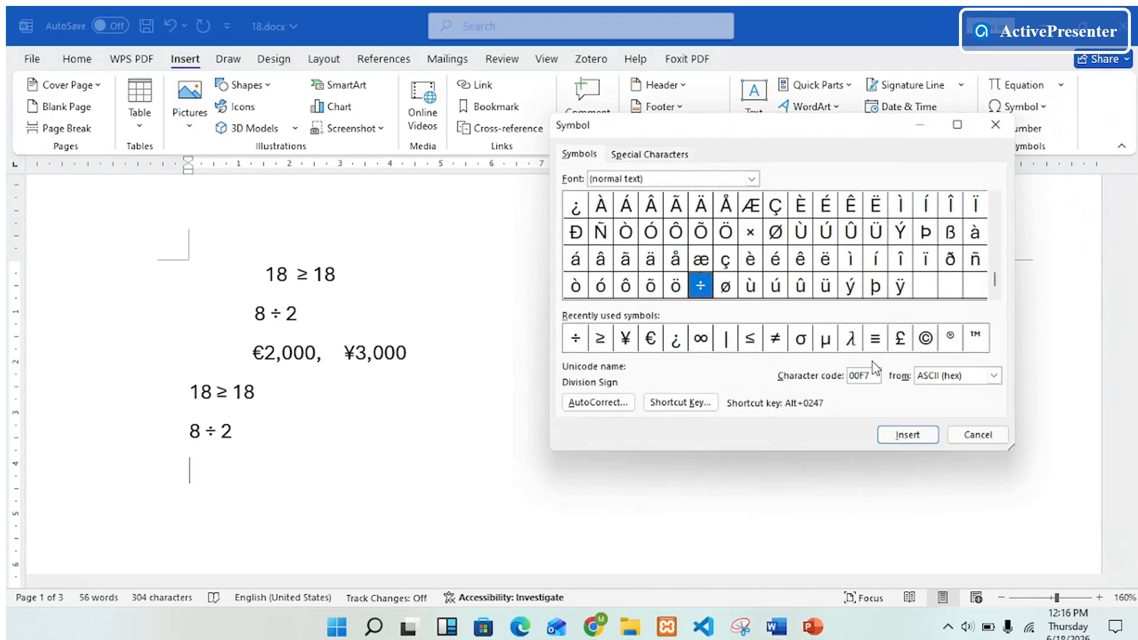
click(651, 339)
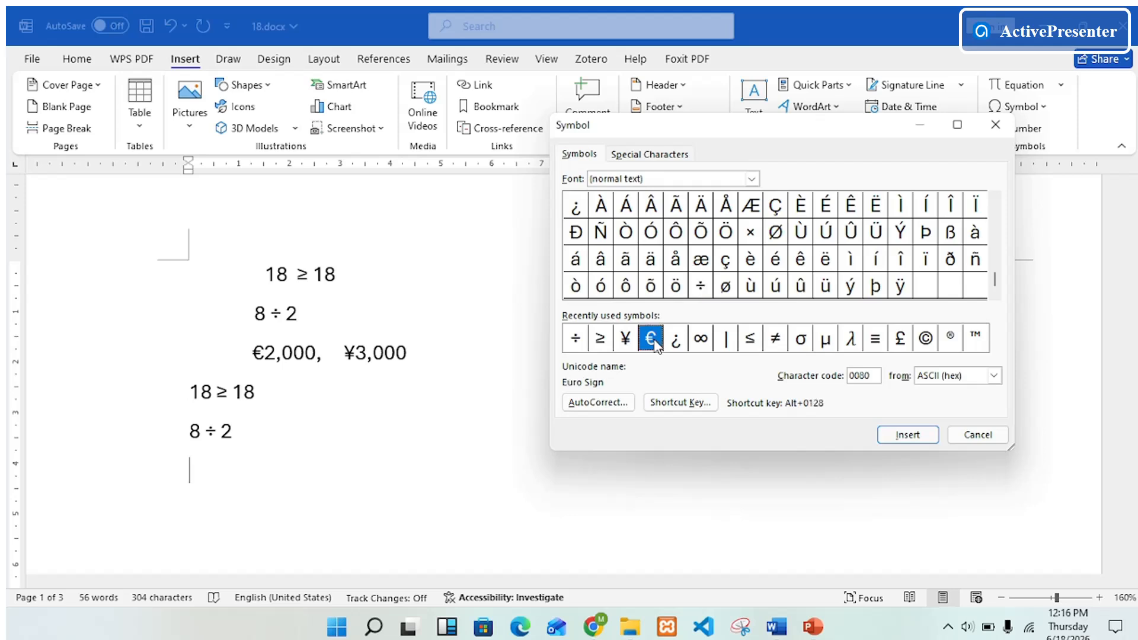
click(916, 437)
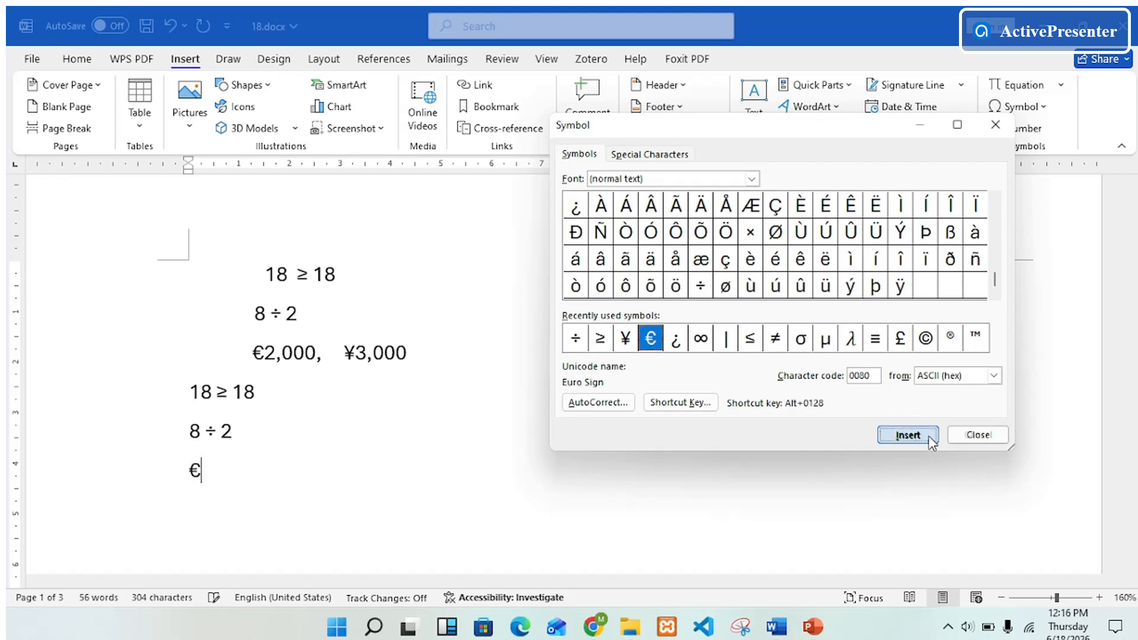
click(979, 438)
text(2,000)
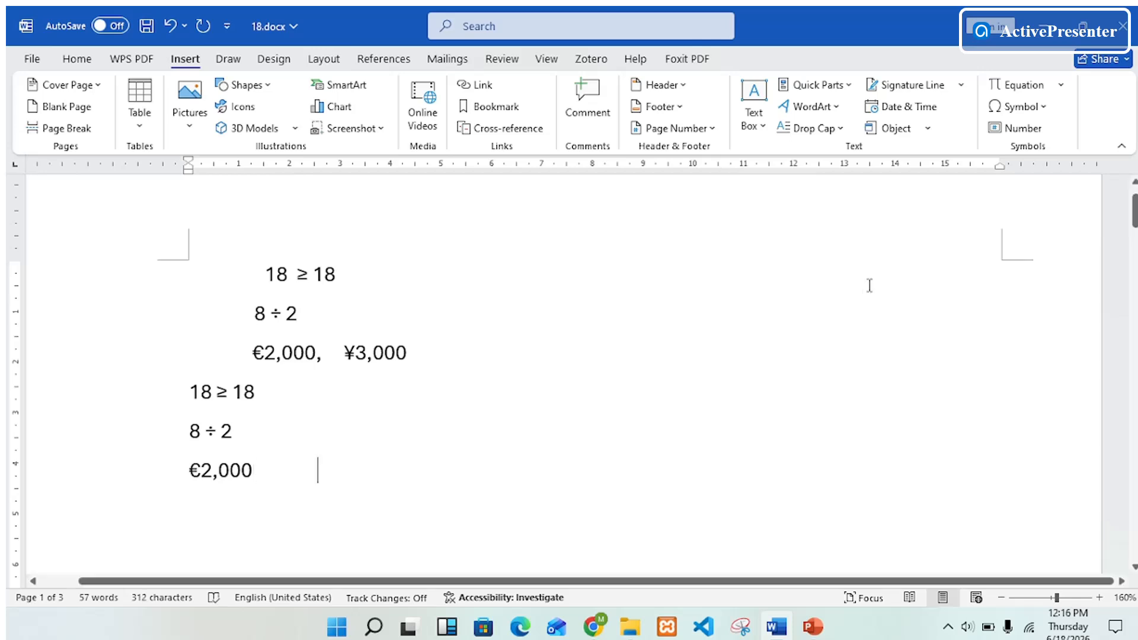
Insert the ¥ sign from the Symbol dialog further along the same line and type 3,000 after it
click(1017, 107)
click(1076, 245)
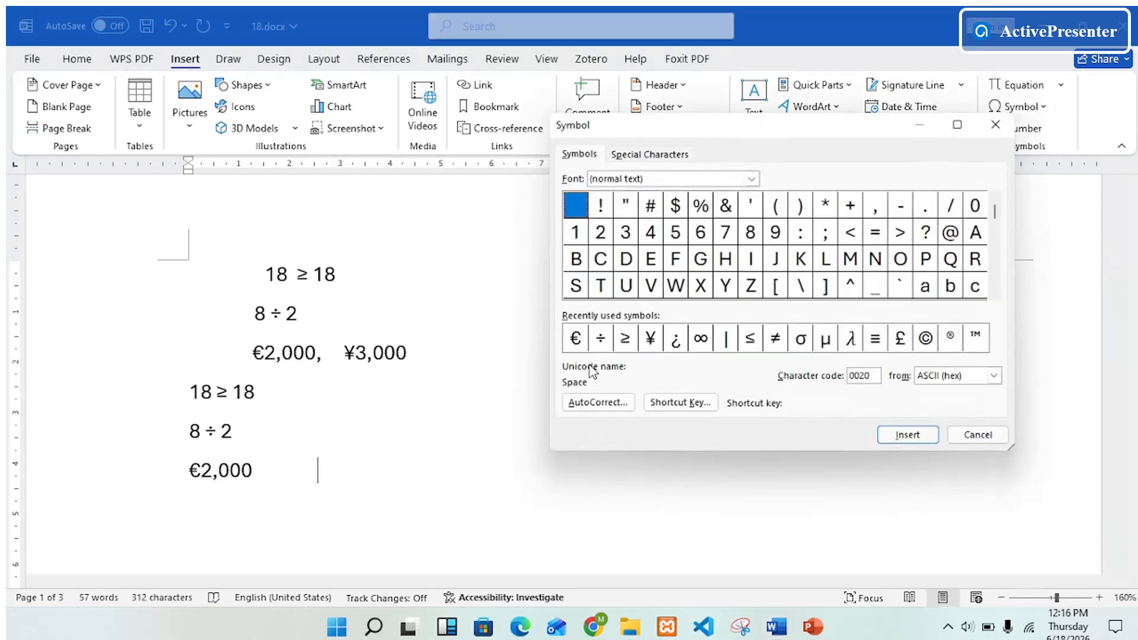
click(650, 339)
click(934, 439)
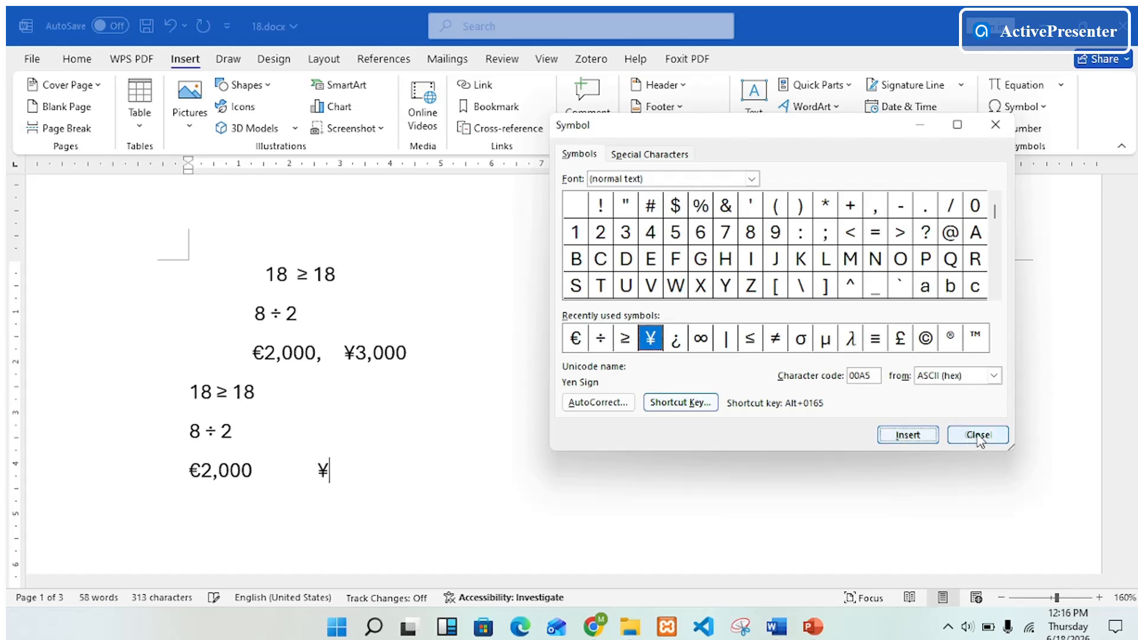
click(976, 436)
text(3,000)
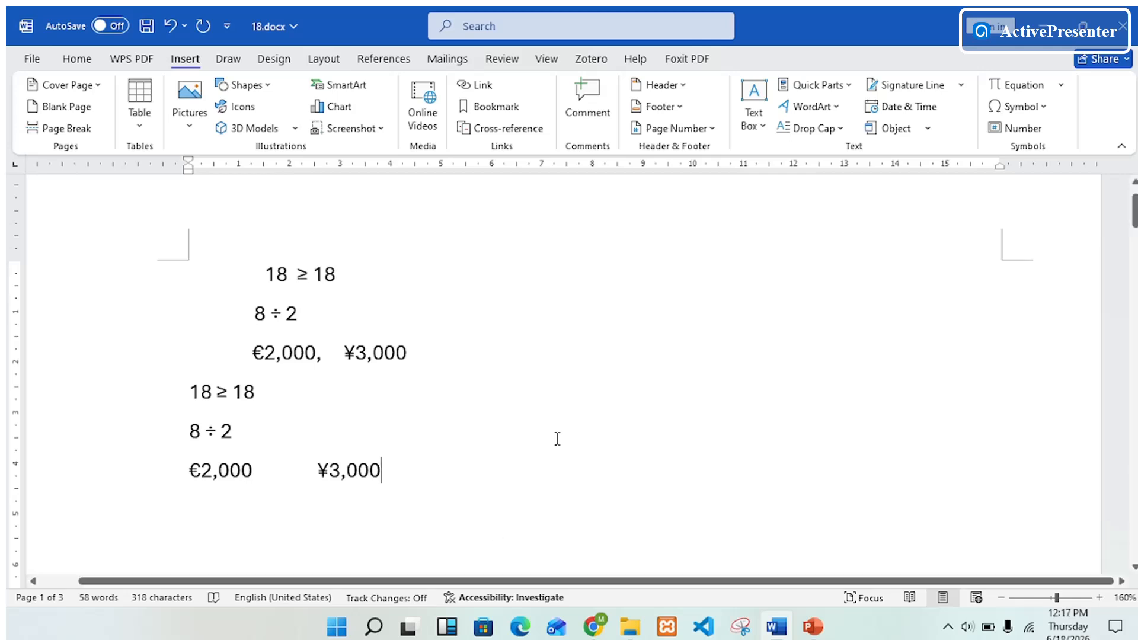
Insert the built-in Area of Circle equation on the empty line above the sample formula, then undo it
scroll(925, 356, up, 2)
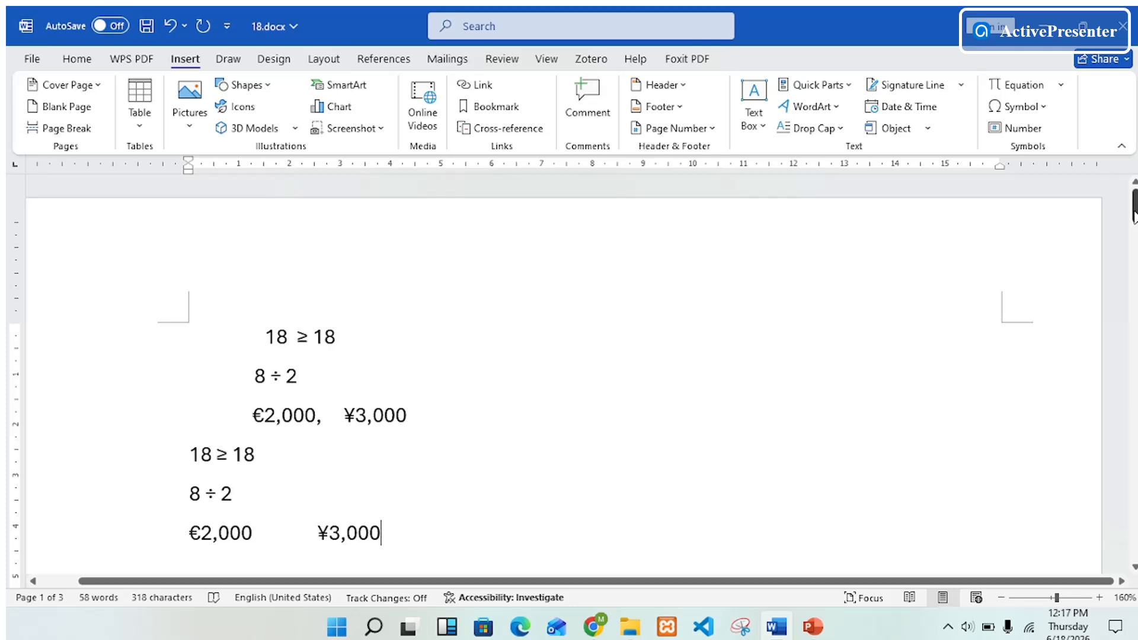
drag(1135, 204, 1135, 296)
click(696, 275)
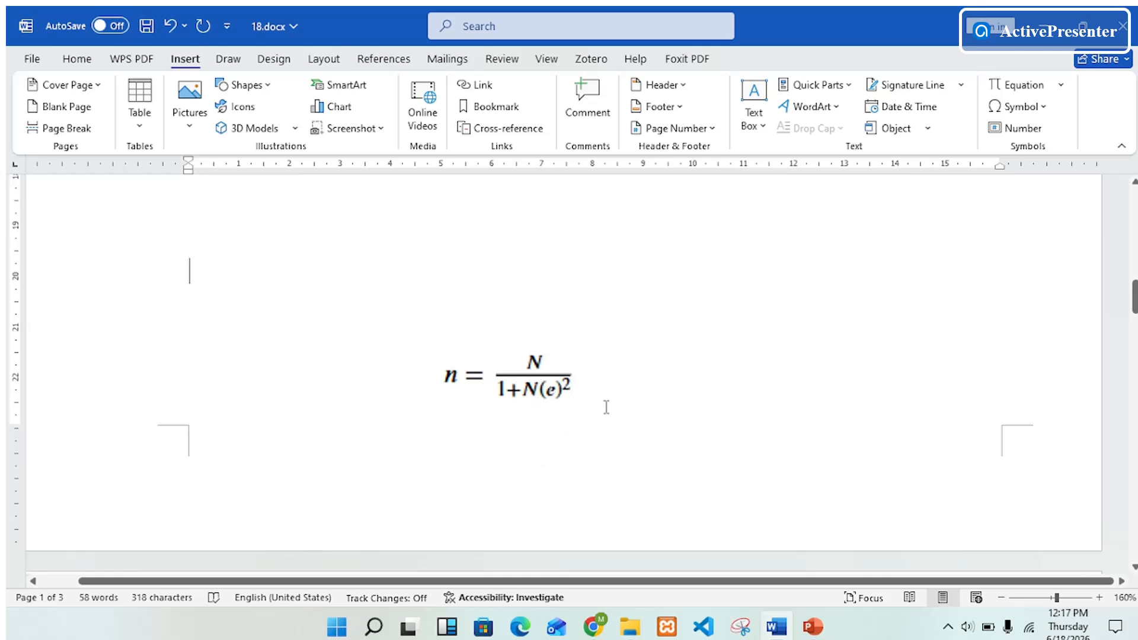
click(196, 62)
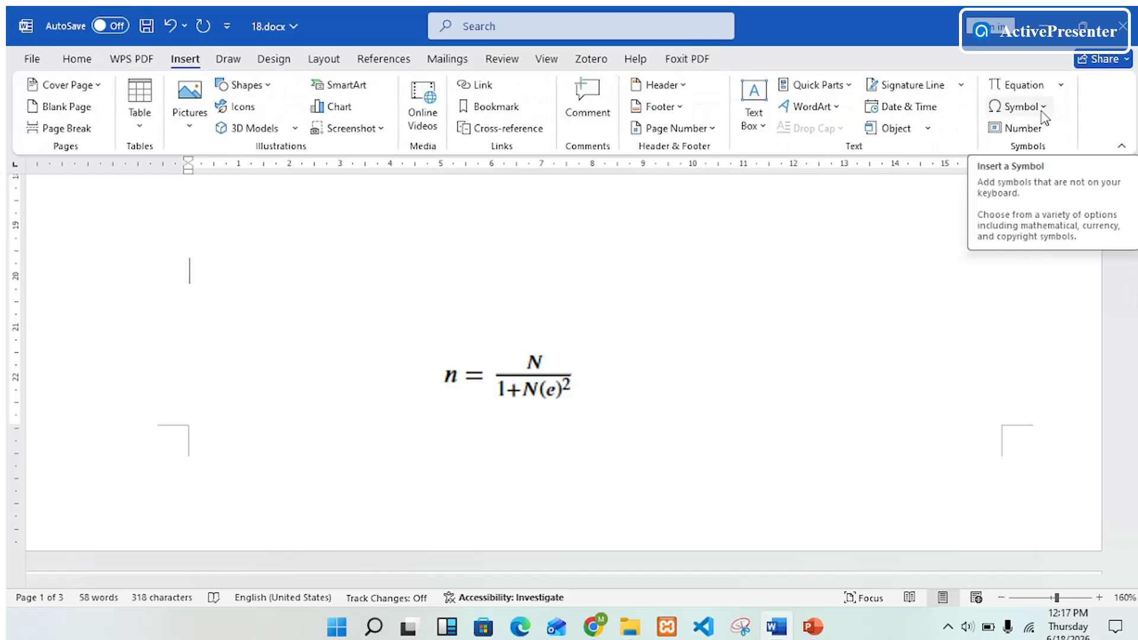
click(1061, 86)
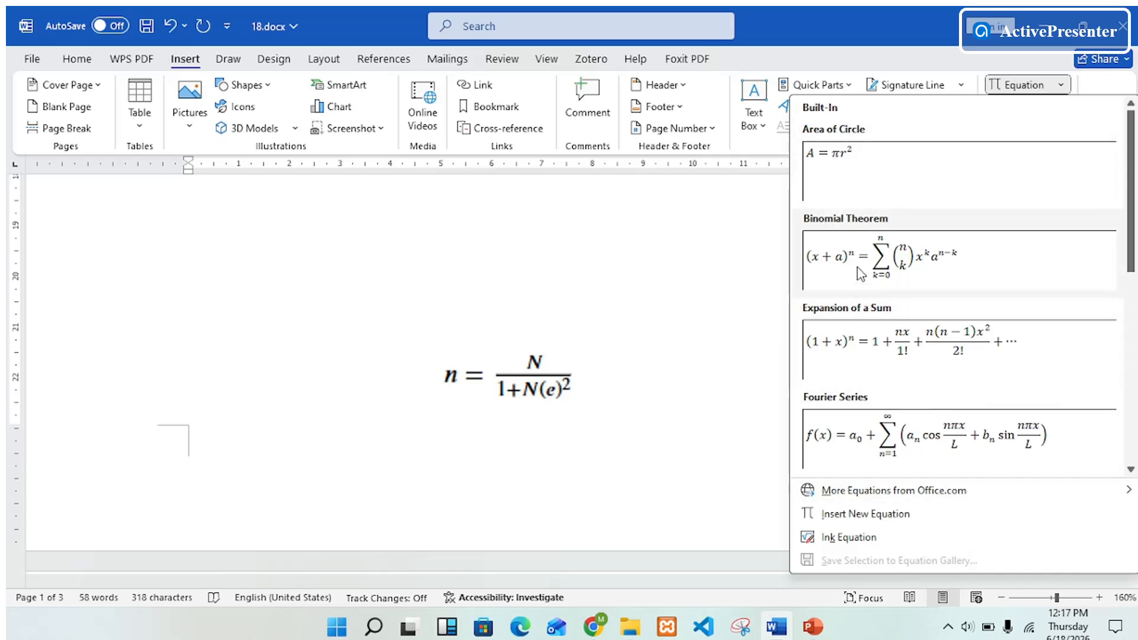
click(836, 159)
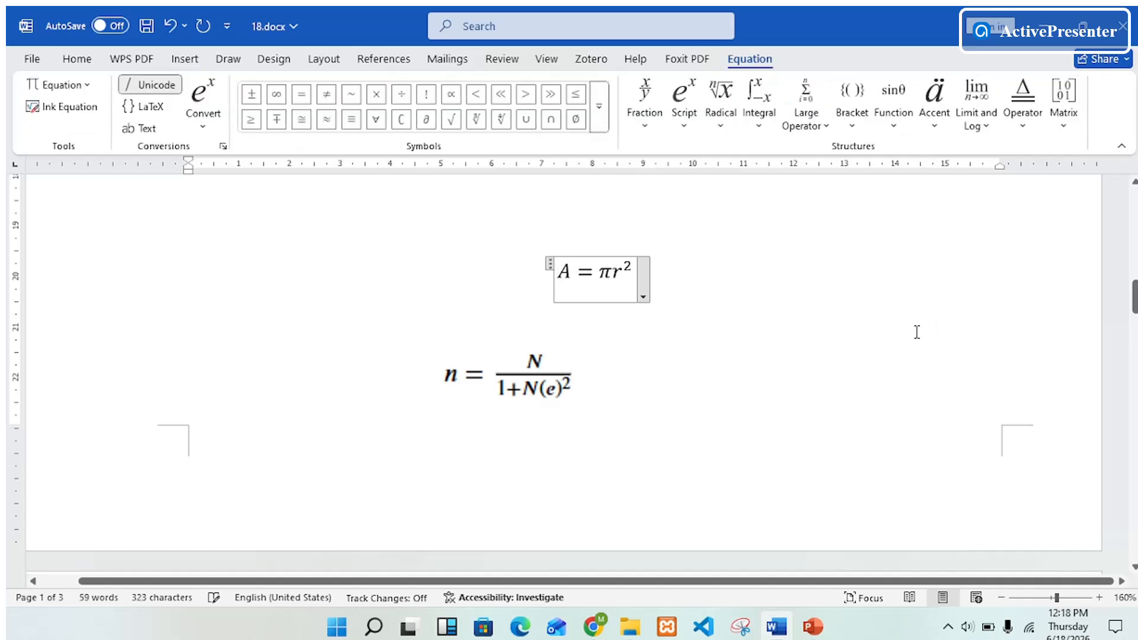
key(ctrl+z)
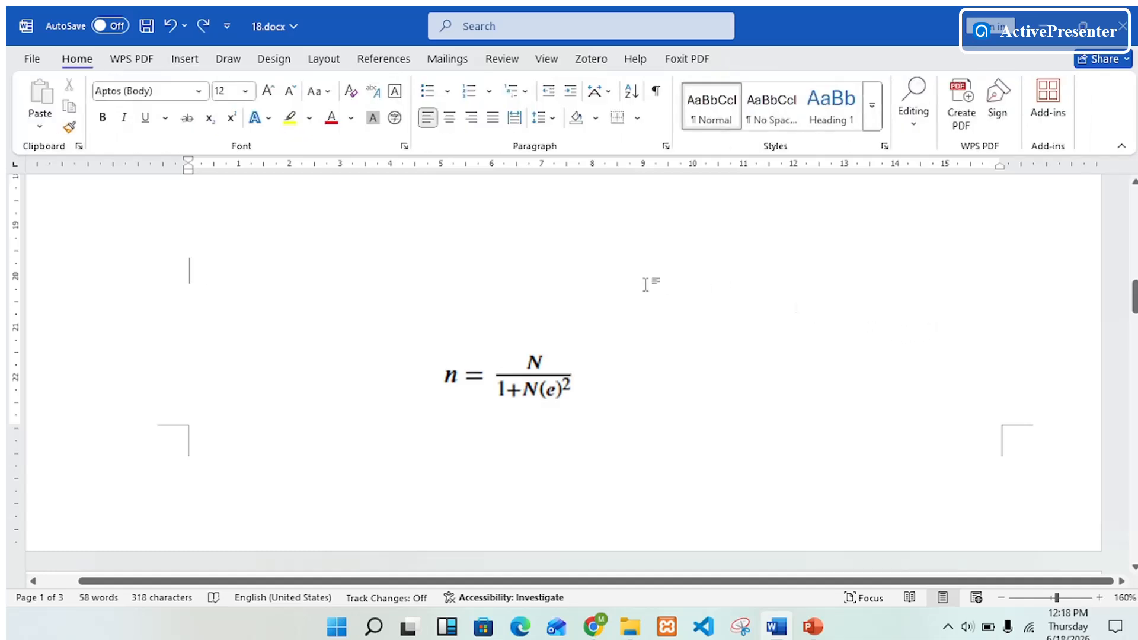
Insert a new blank equation on the empty line above the sample formula and enter n =
click(197, 67)
click(1064, 88)
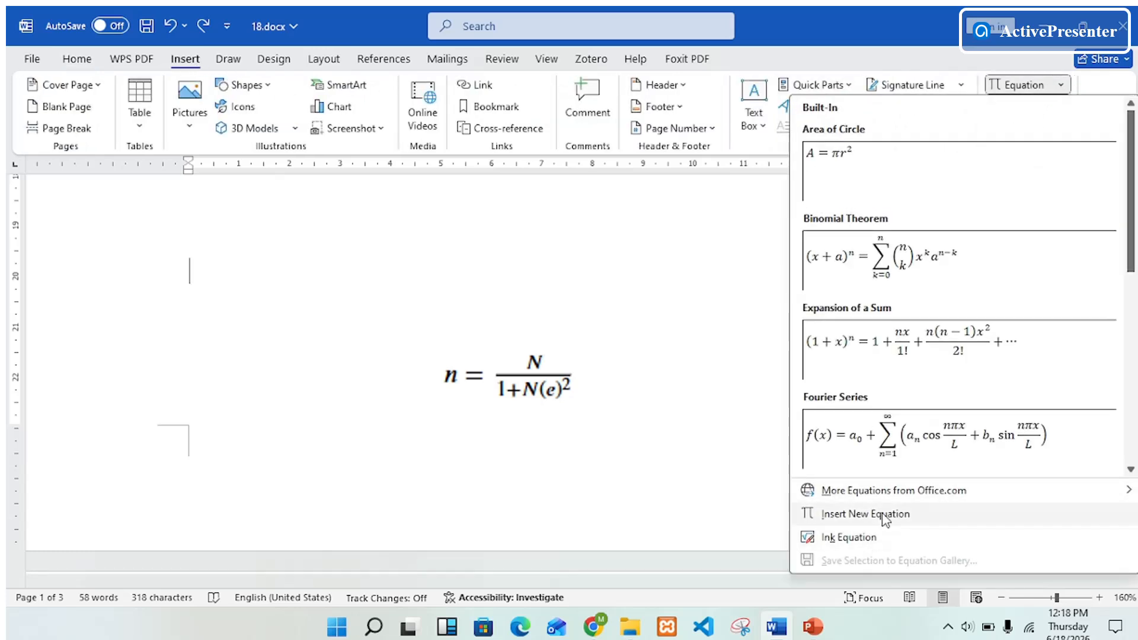
click(866, 514)
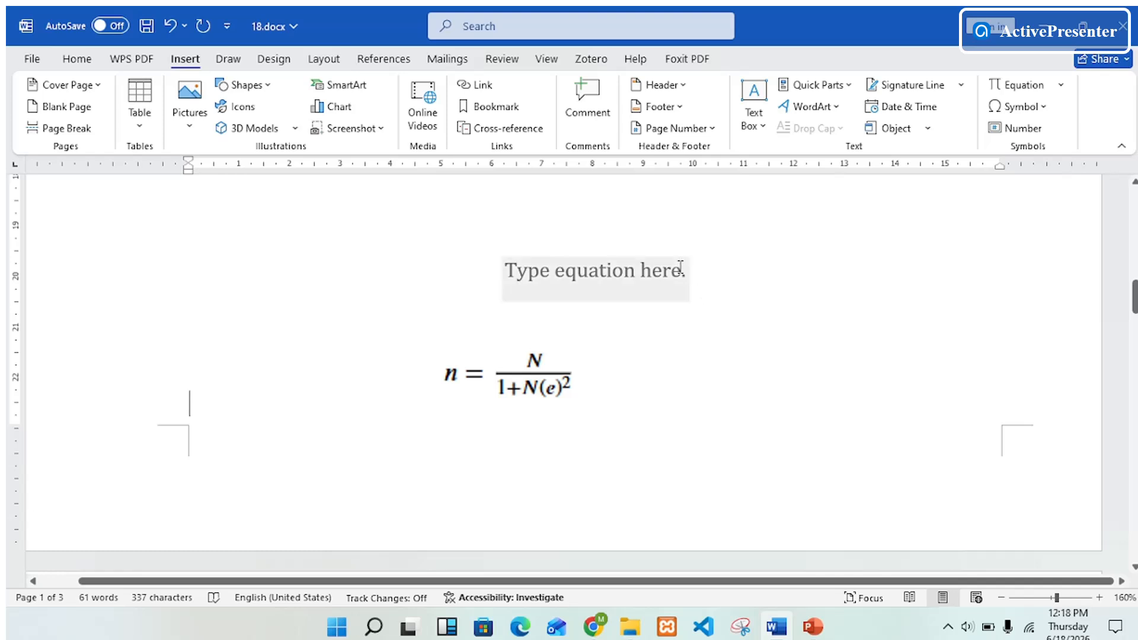
click(511, 269)
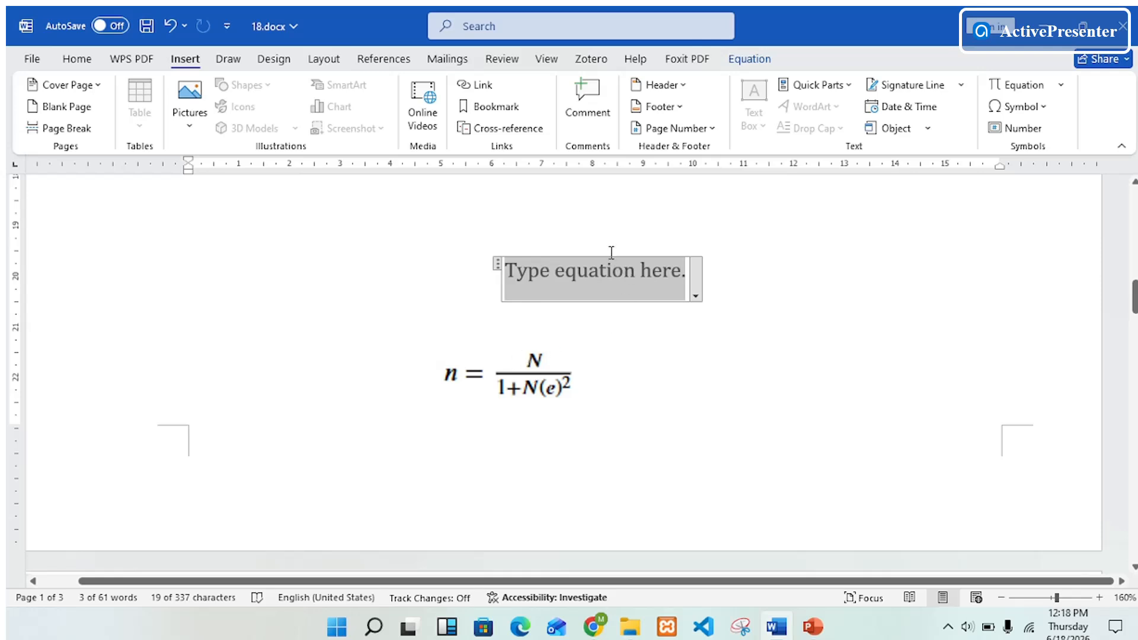
text(n)
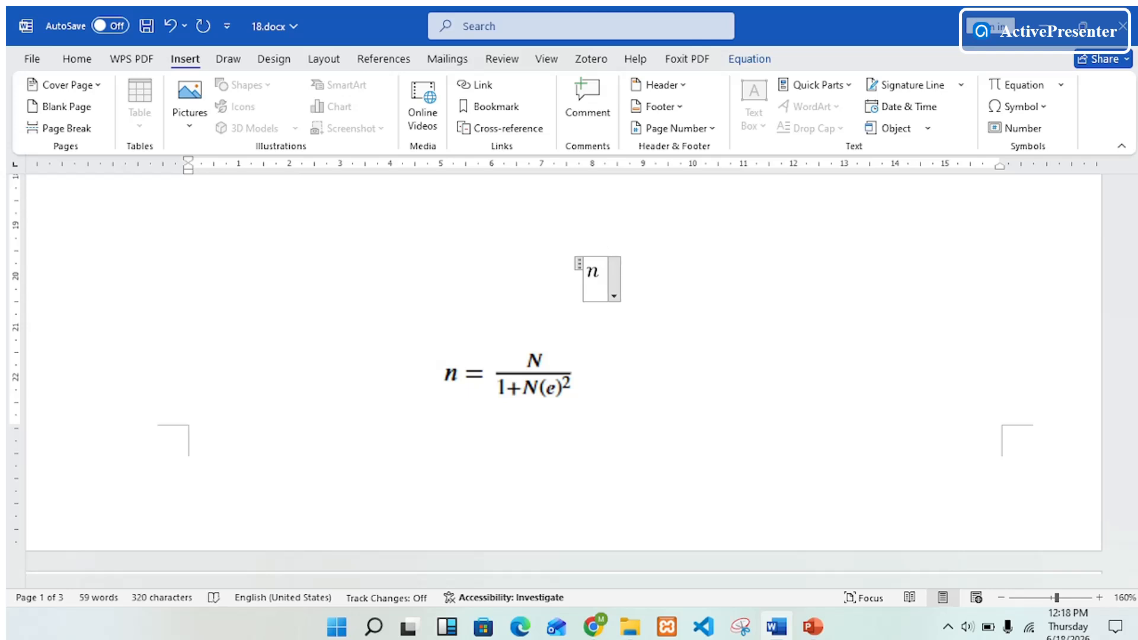
text(=)
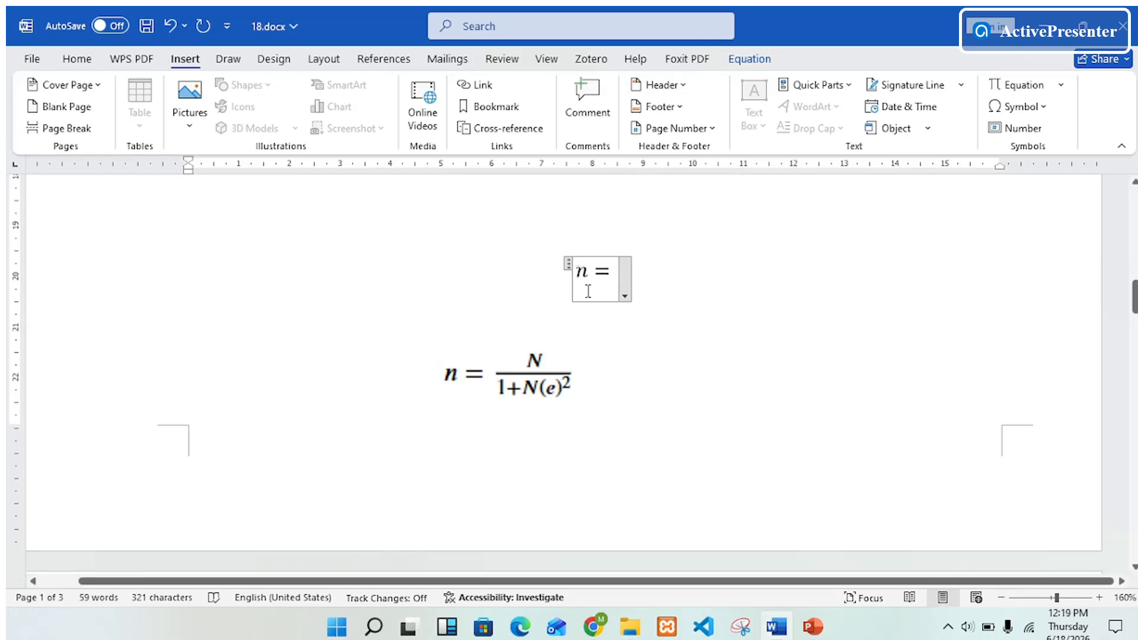
Add a stacked fraction after n = in the new equation
click(637, 356)
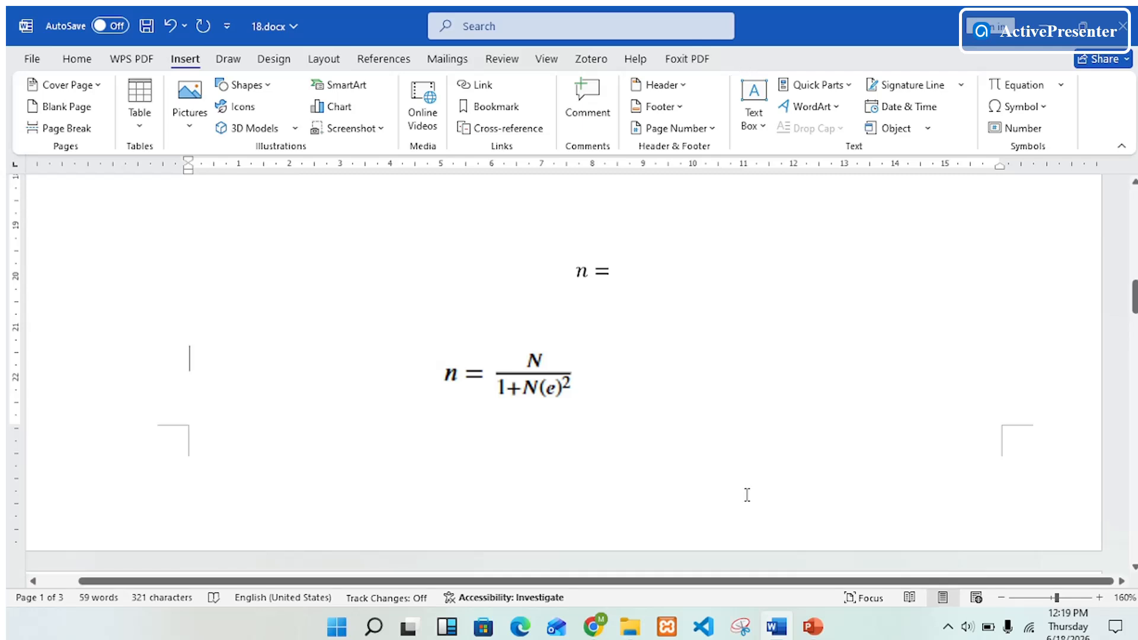
click(582, 267)
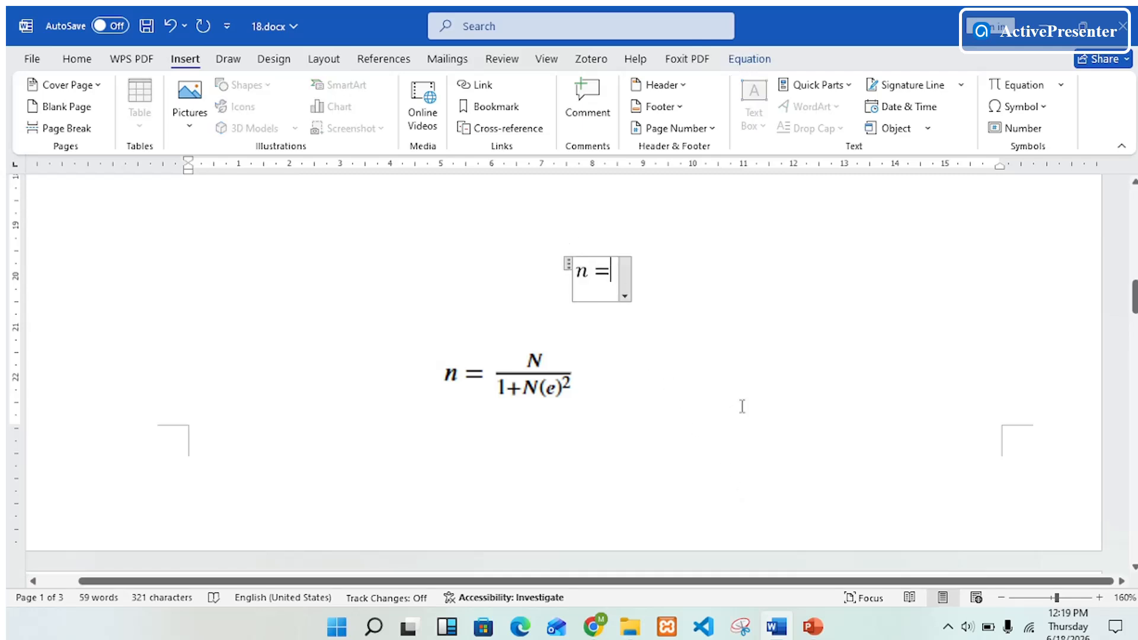
click(752, 62)
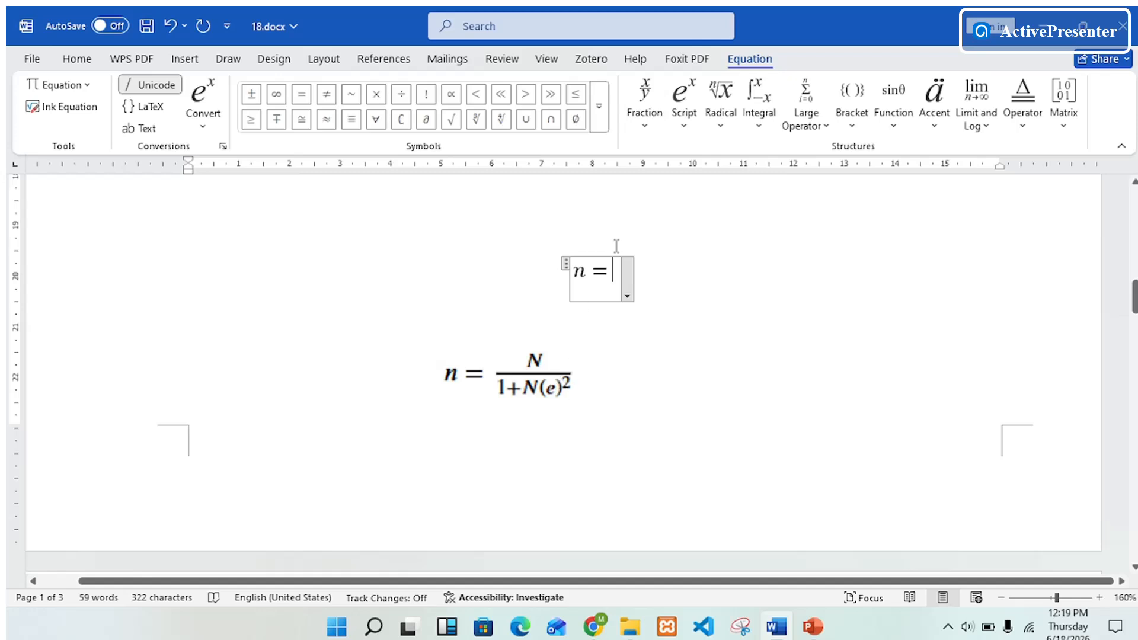
click(648, 114)
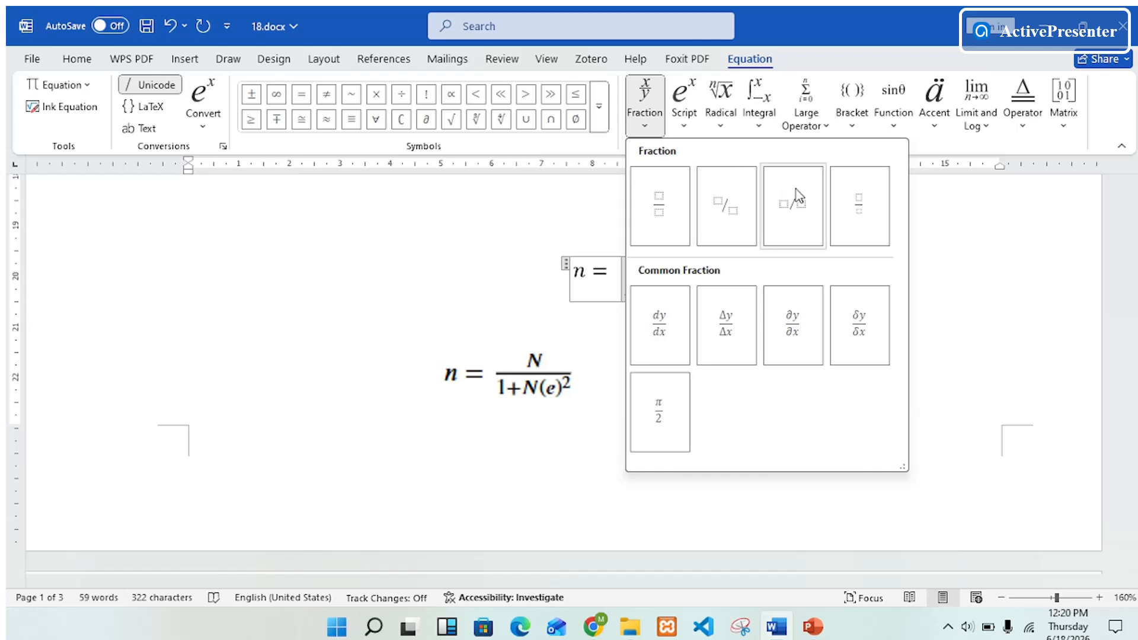
click(672, 207)
click(765, 302)
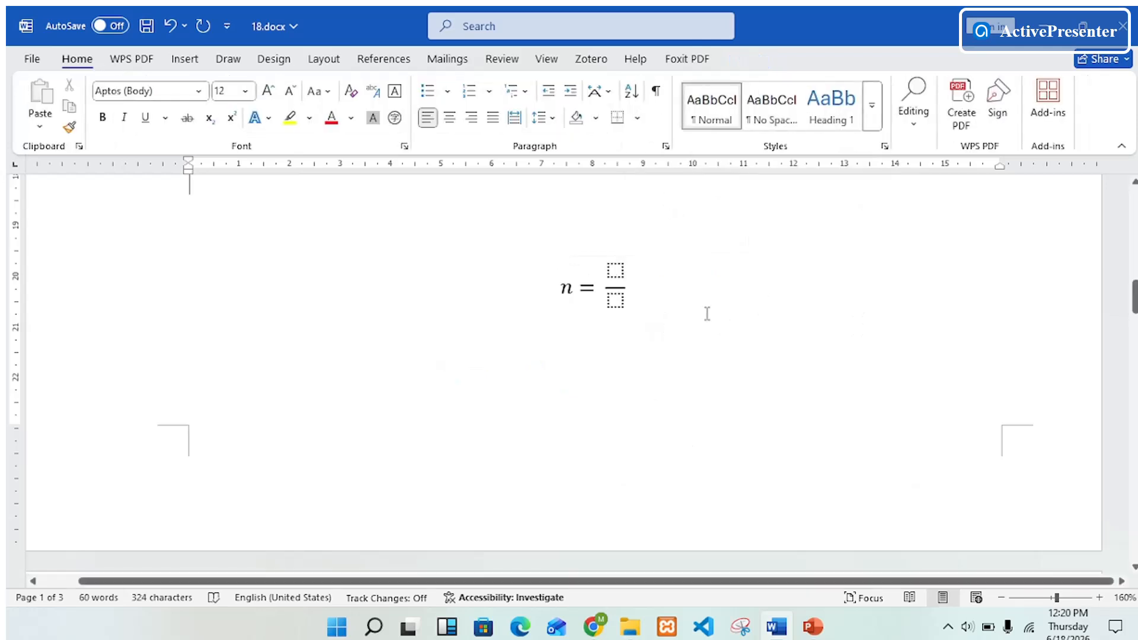
click(615, 270)
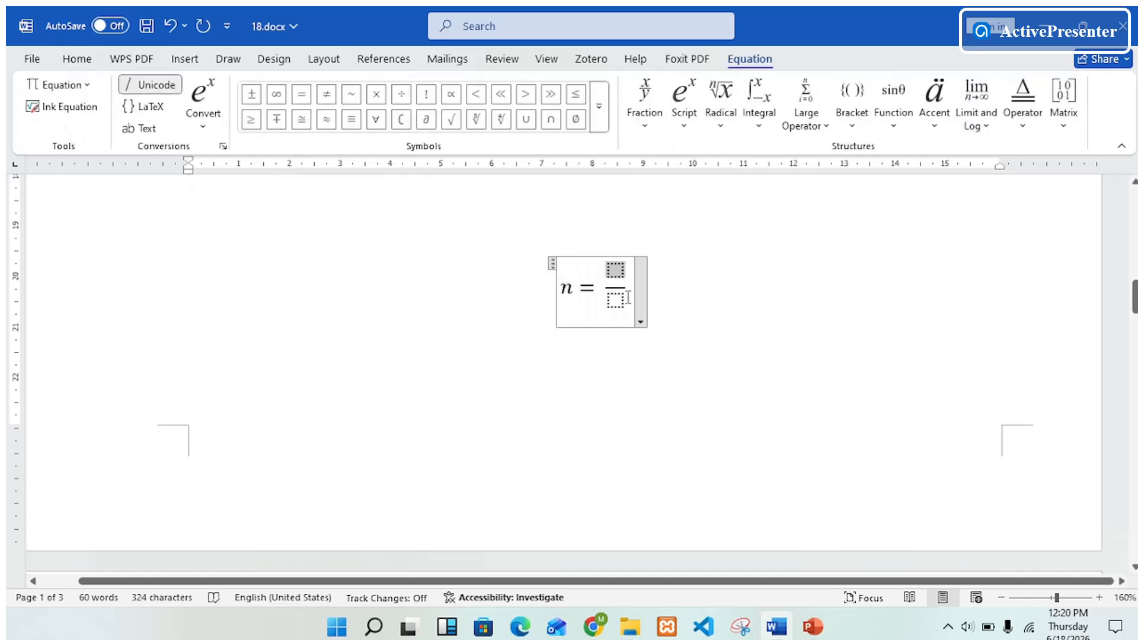
click(616, 302)
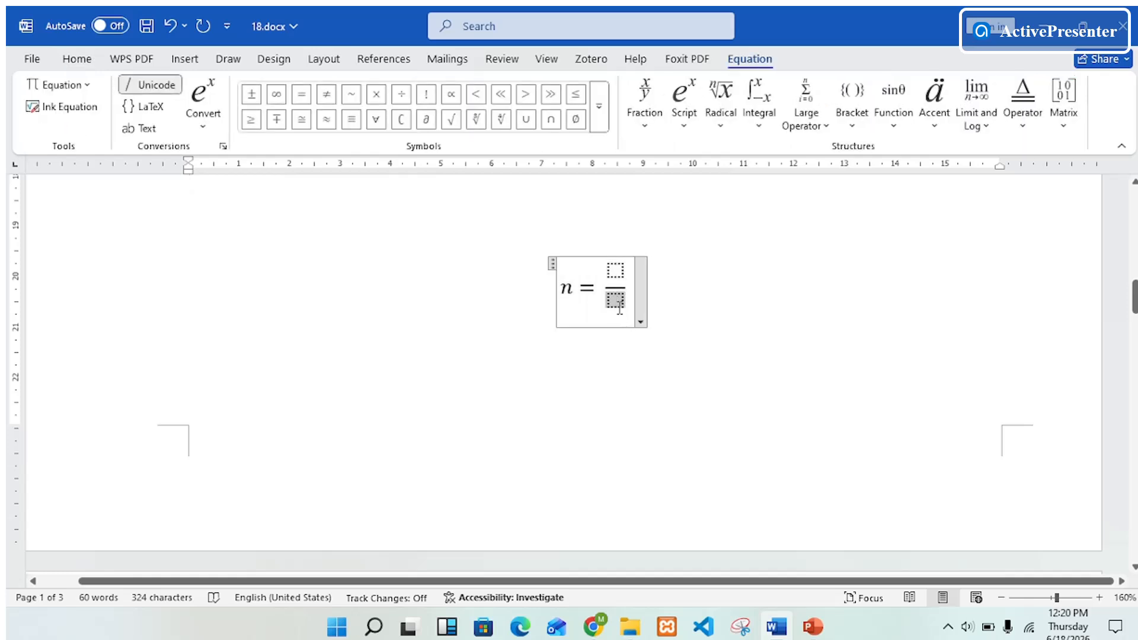
double_click(617, 275)
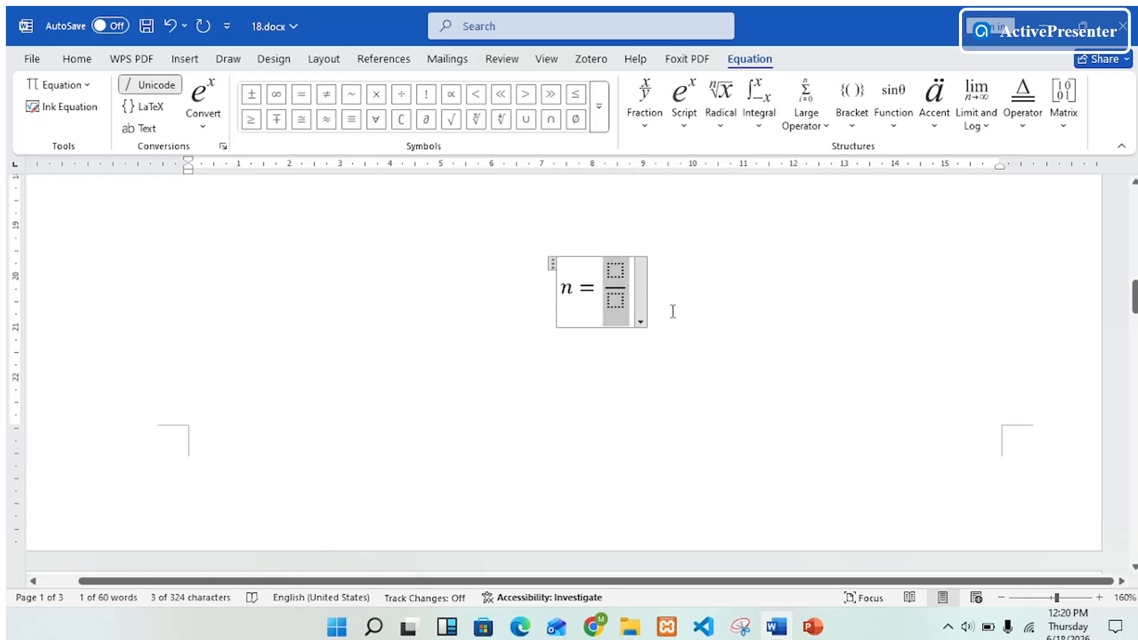
drag(618, 274, 640, 310)
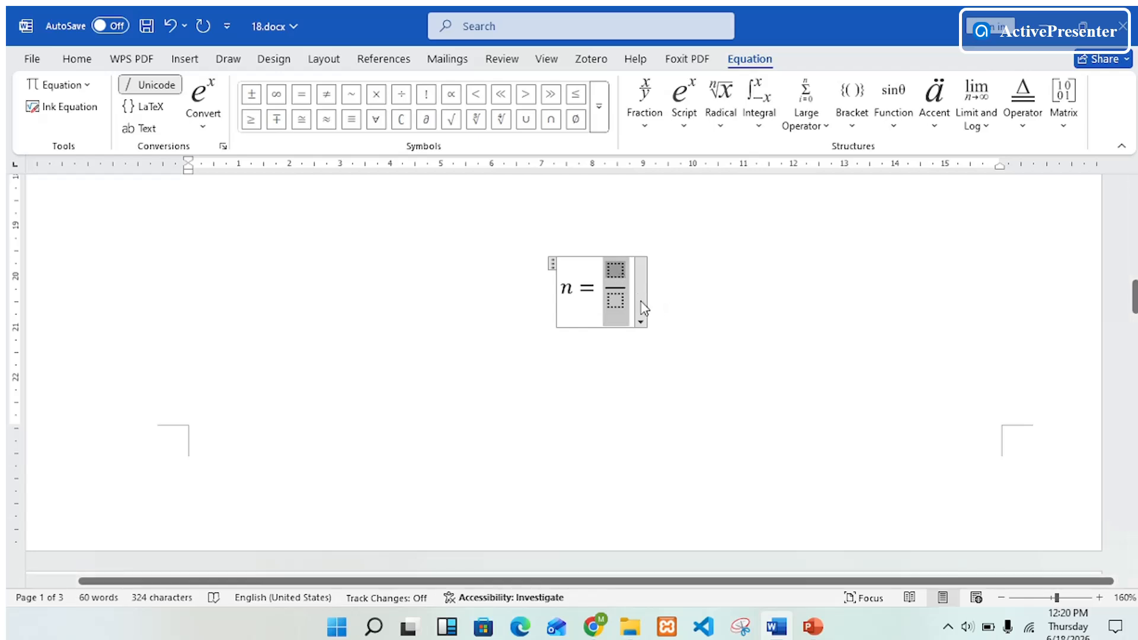
click(596, 292)
click(625, 266)
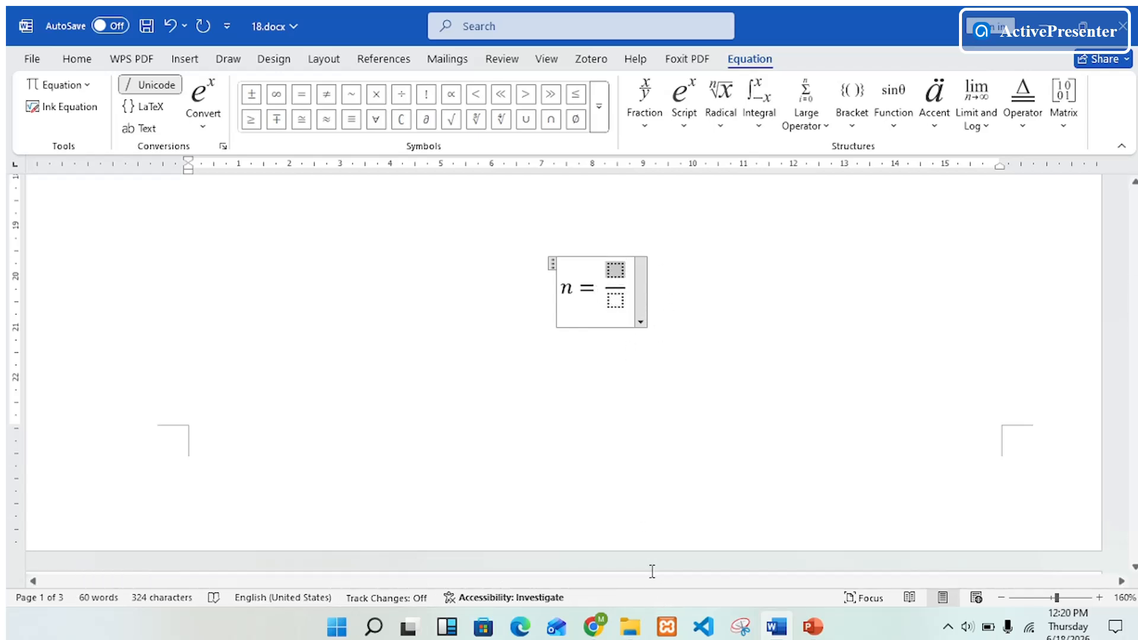
scroll(603, 405, down, 2)
scroll(604, 404, down, 4)
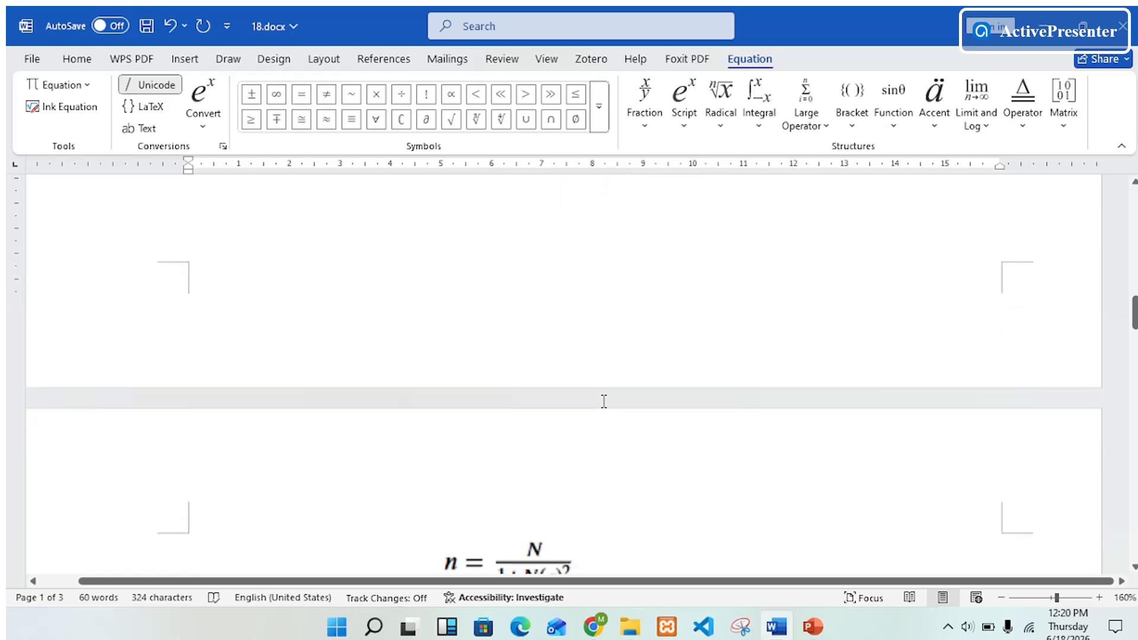
scroll(593, 415, up, 1)
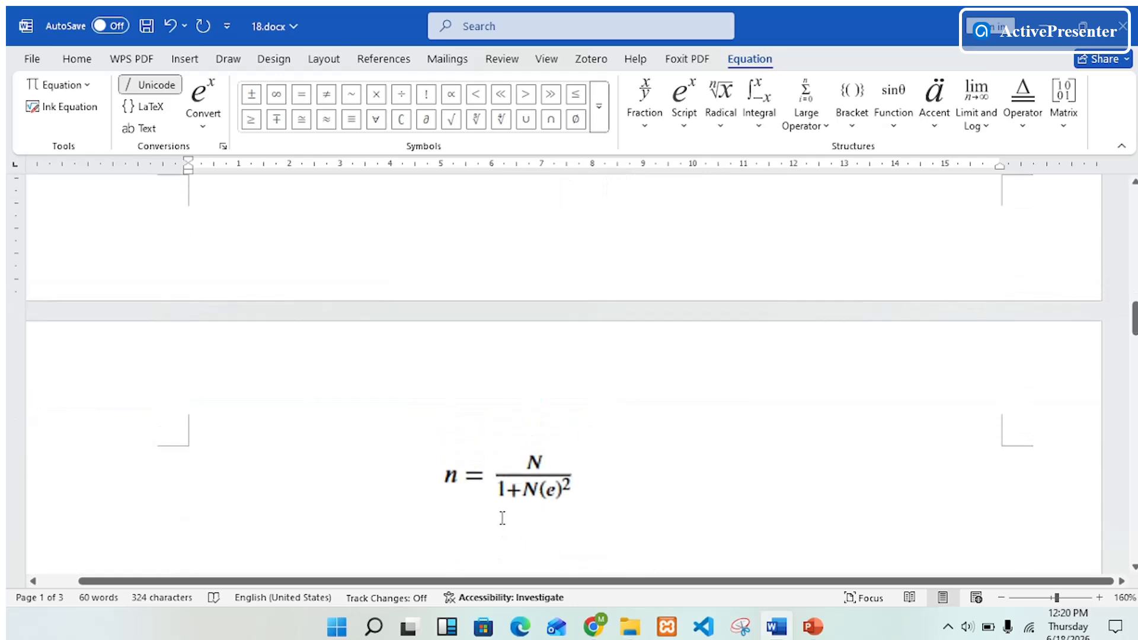
scroll(543, 299, up, 3)
scroll(545, 300, up, 3)
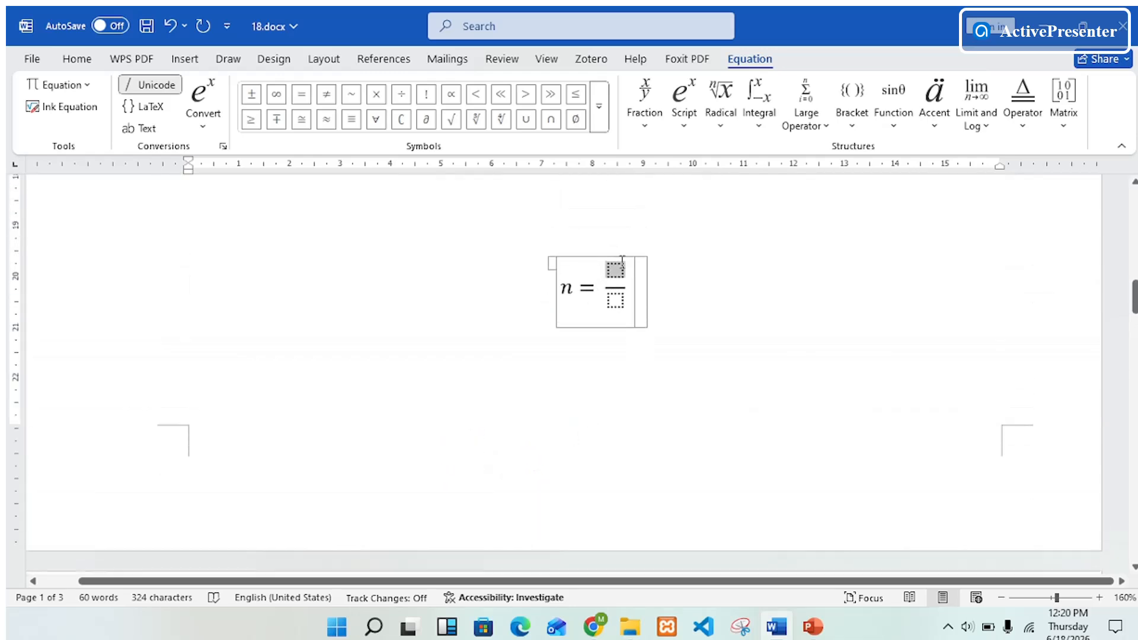
Fill the fraction with N as numerator and 1 + N(e) as denominator
click(601, 257)
text(N)
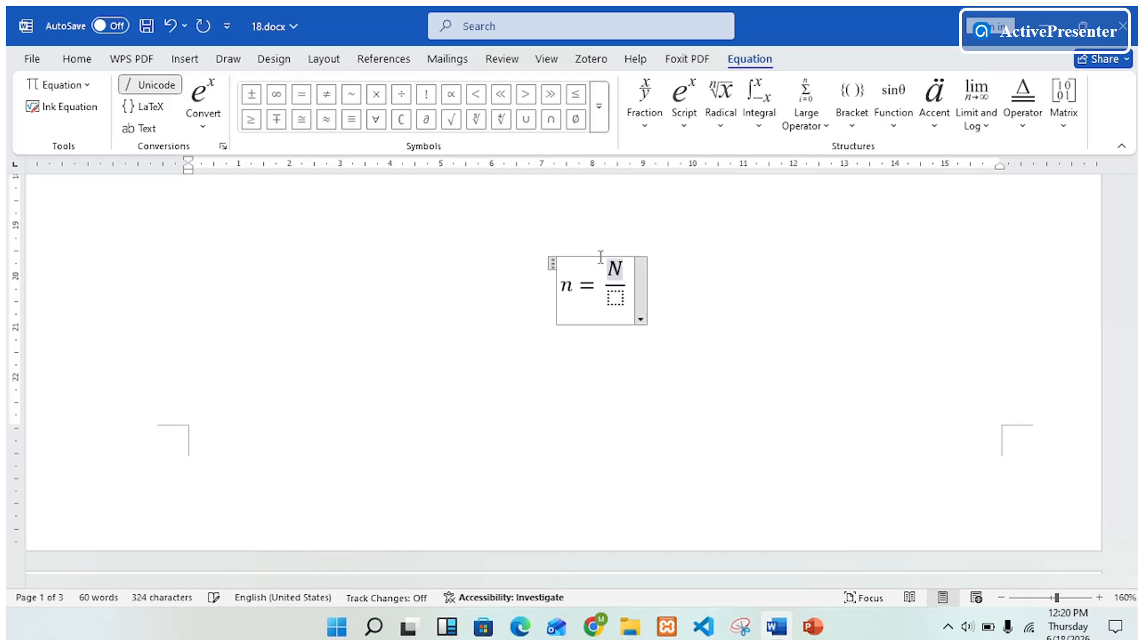
key(Down)
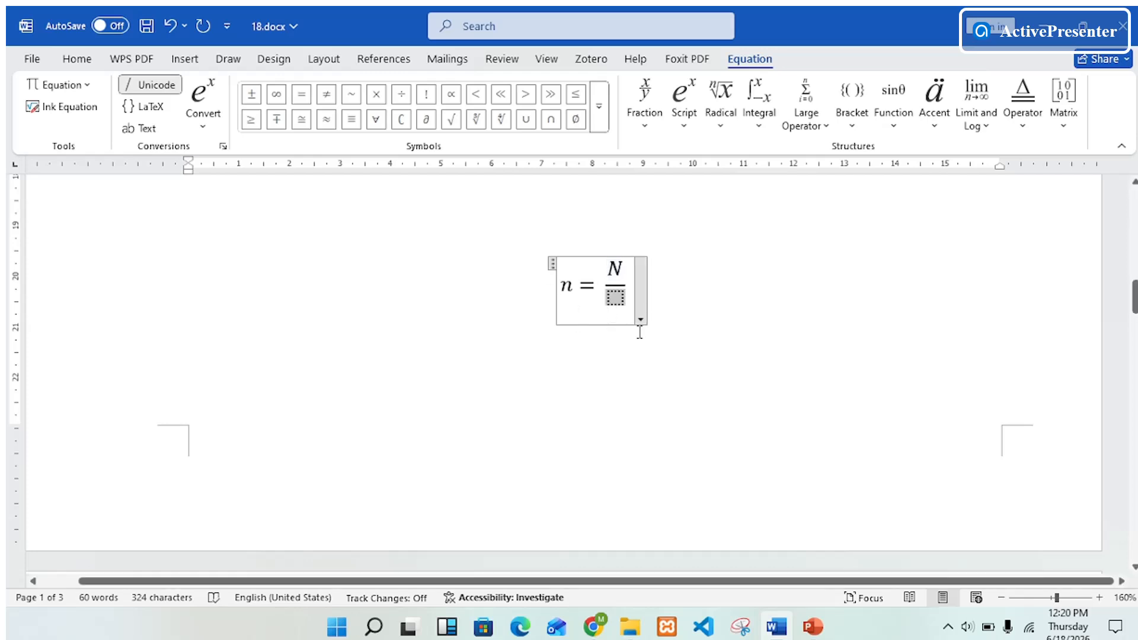
text(1 + )
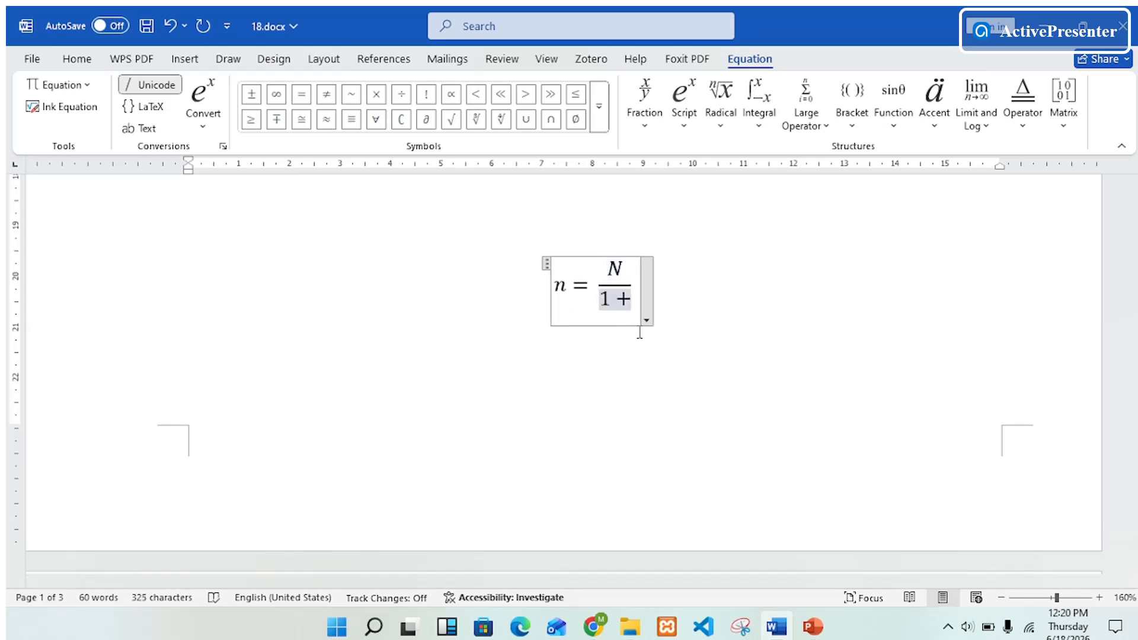
text(N)
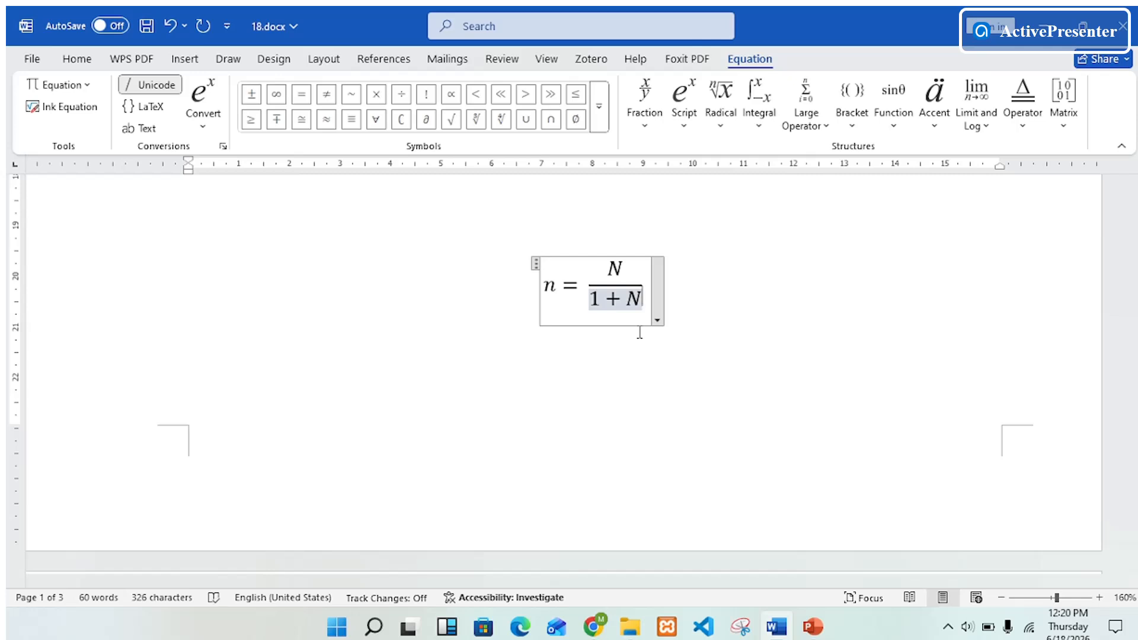
text(()
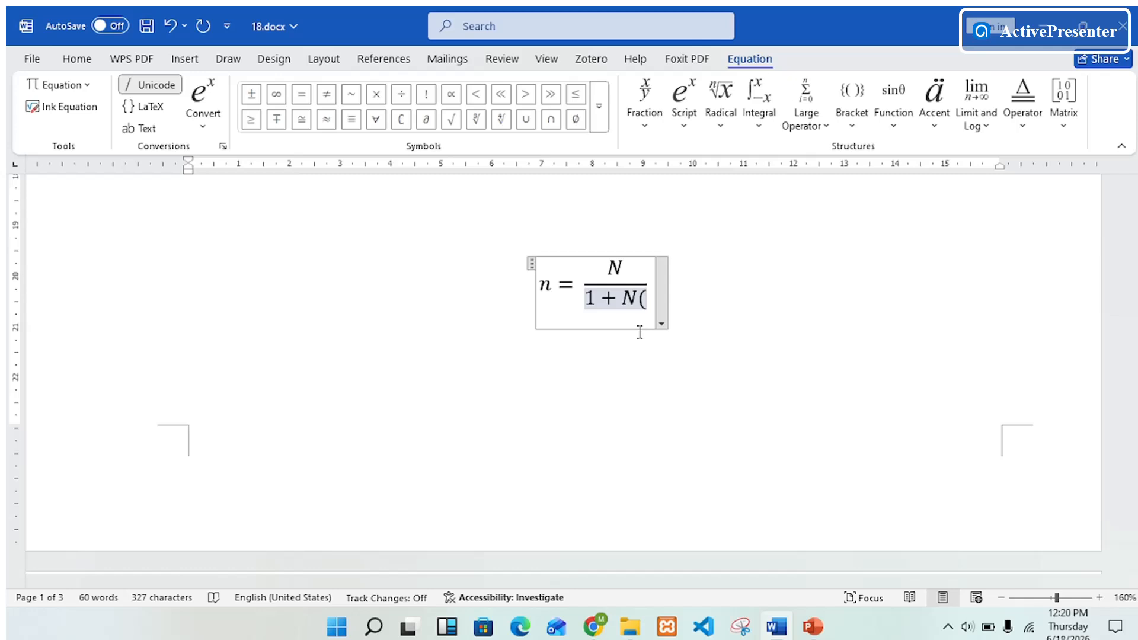
text(e)
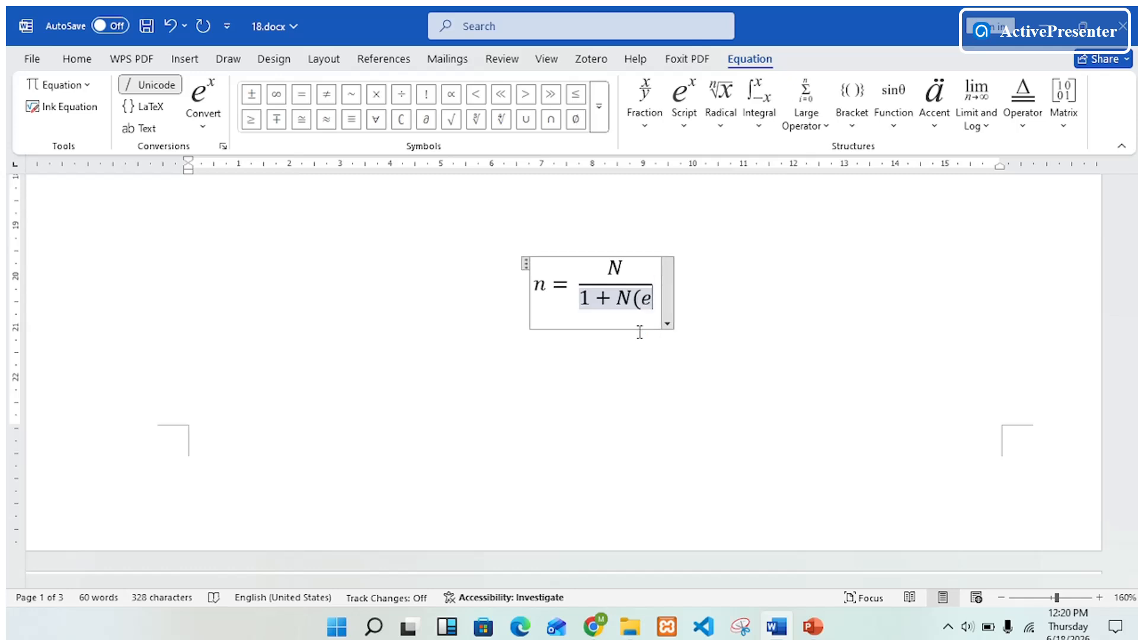
text())
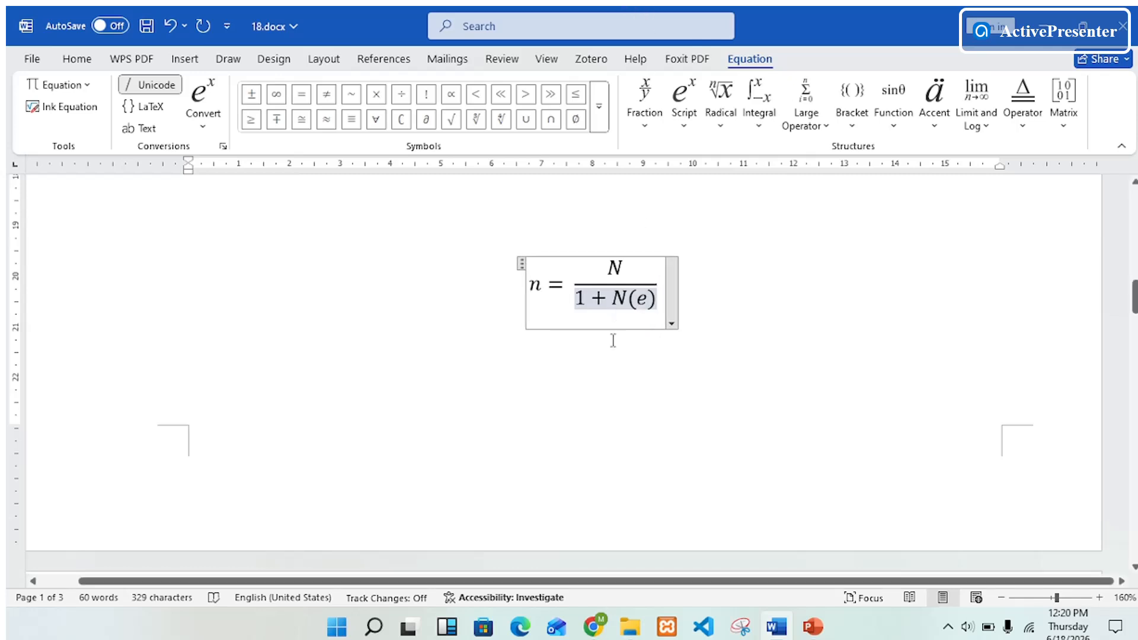
Add a superscript 2 to the (e) in the denominator and leave the equation
click(629, 298)
drag(632, 301, 658, 308)
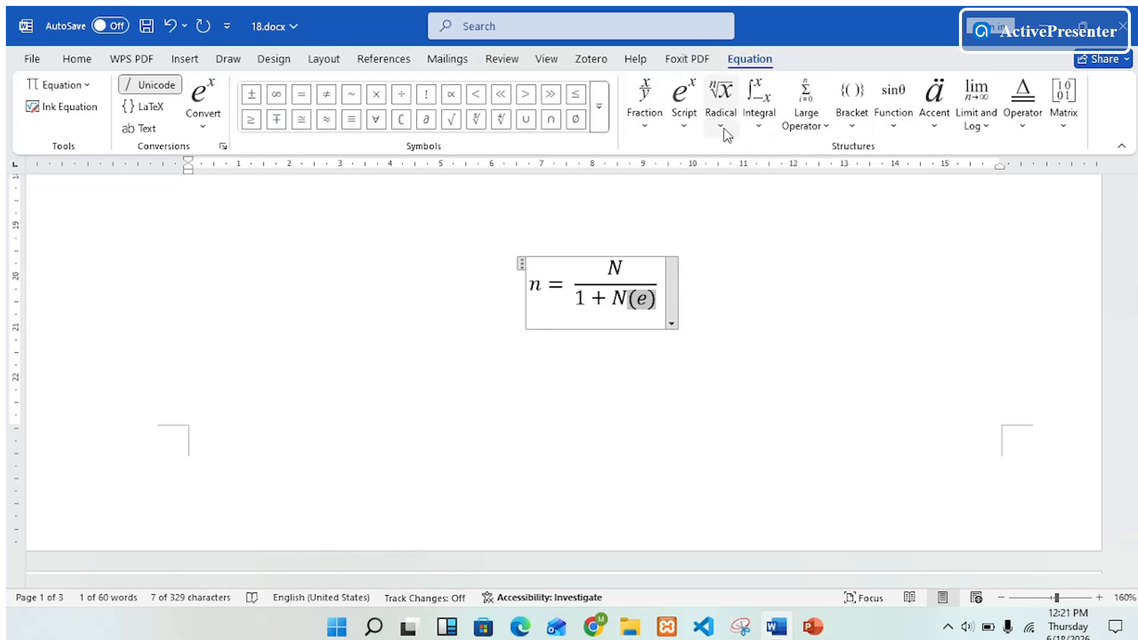
click(687, 129)
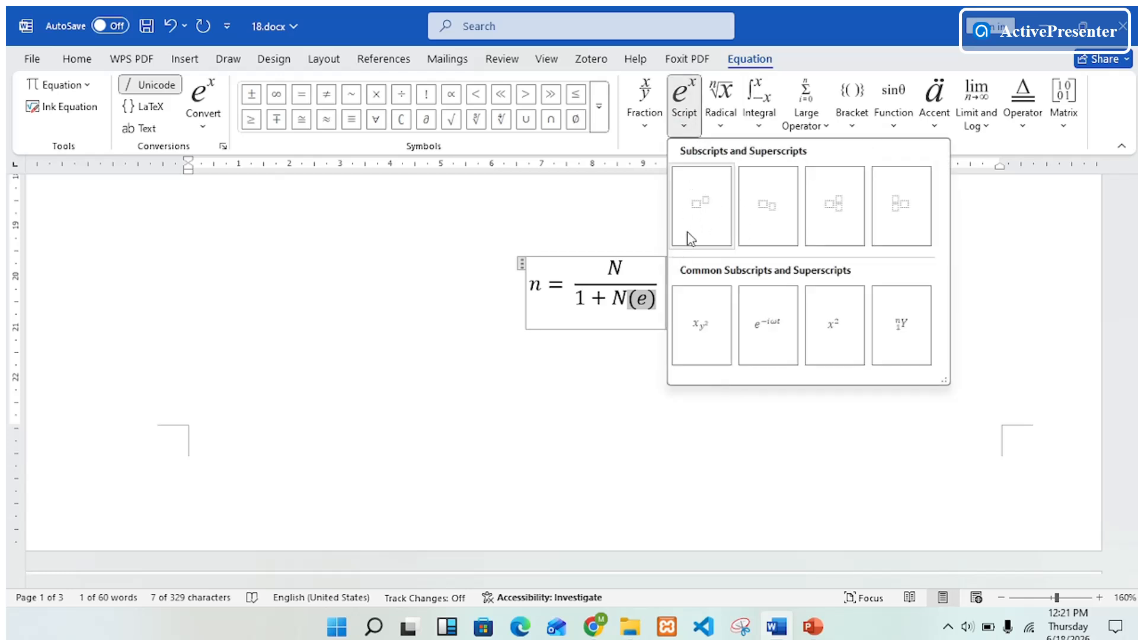
click(699, 210)
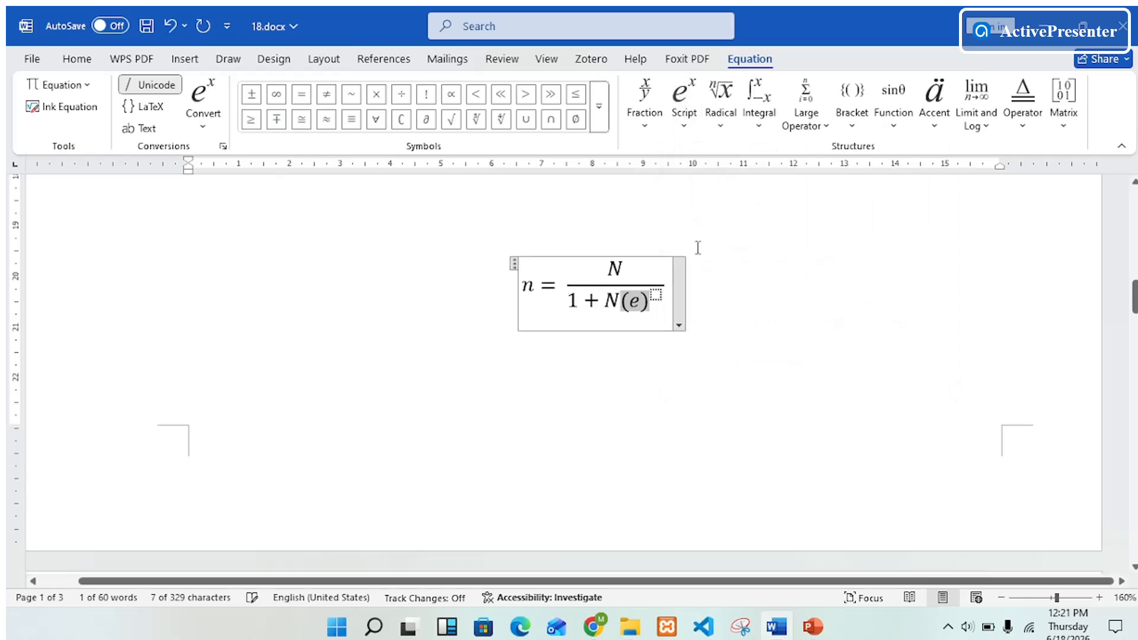
click(656, 295)
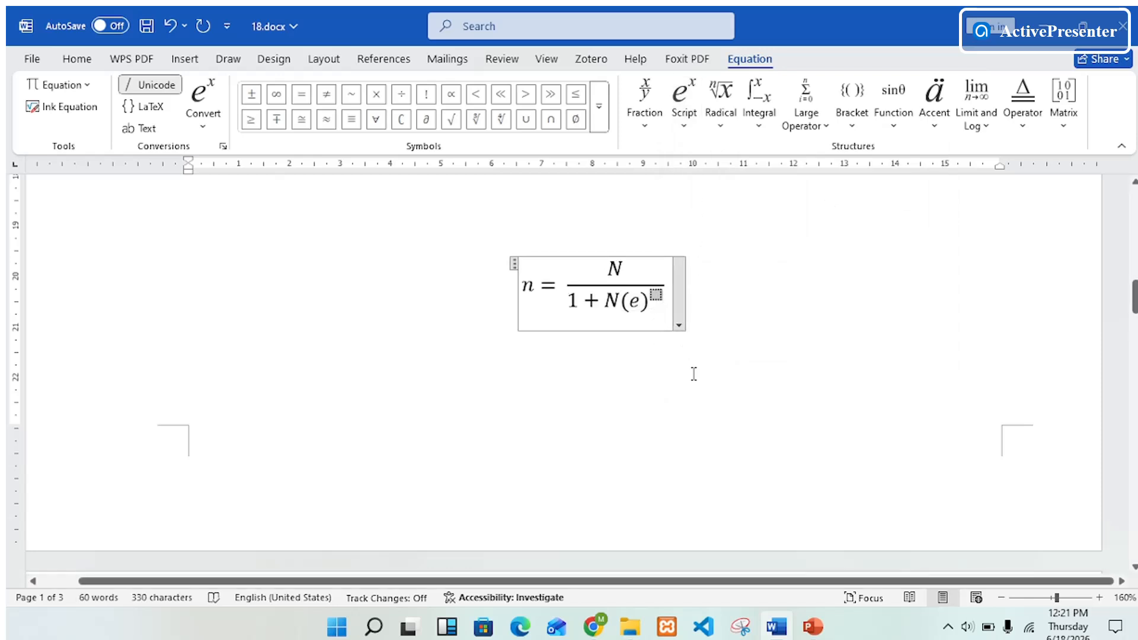
text(2)
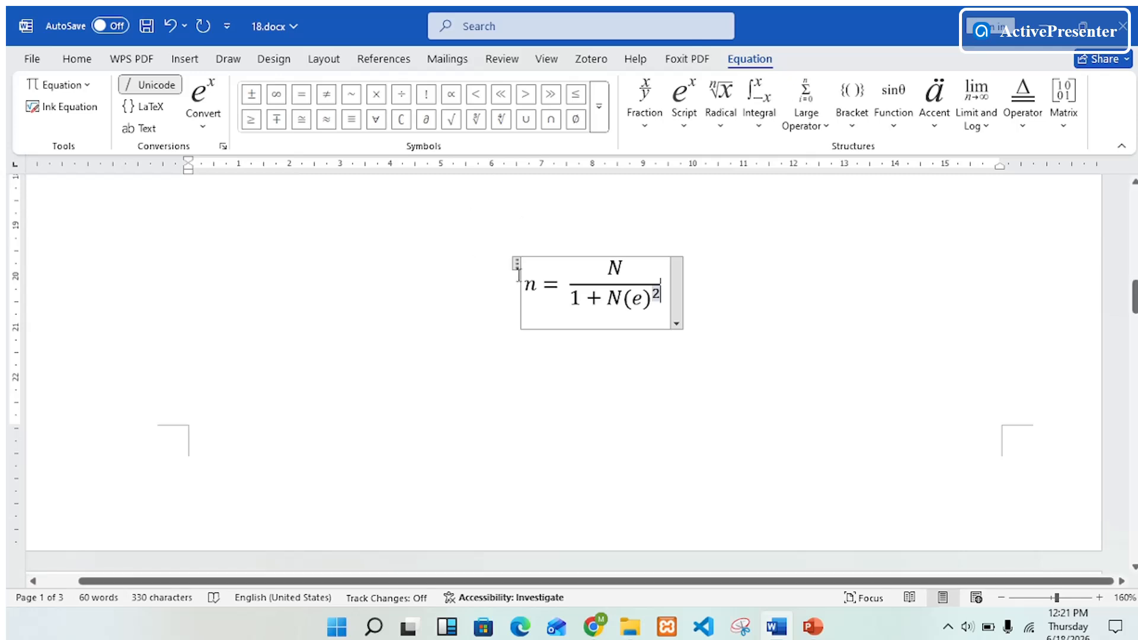
click(641, 450)
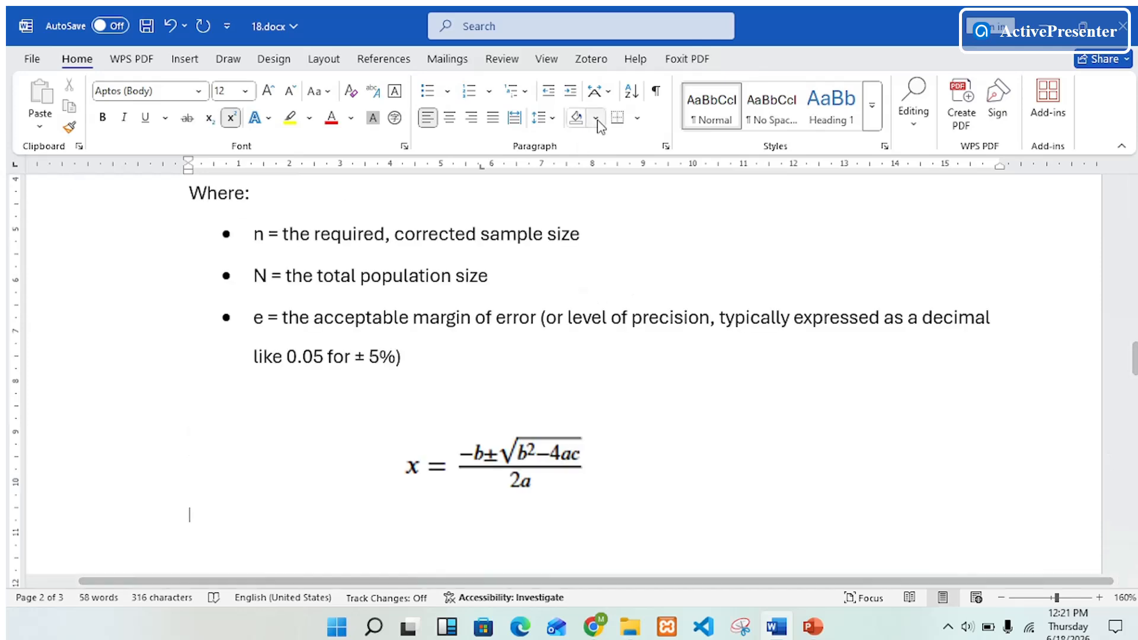
Below the quadratic formula sample, insert a new equation starting with x = and open the radical options to add the quadratic formula
scroll(637, 279, down, 1)
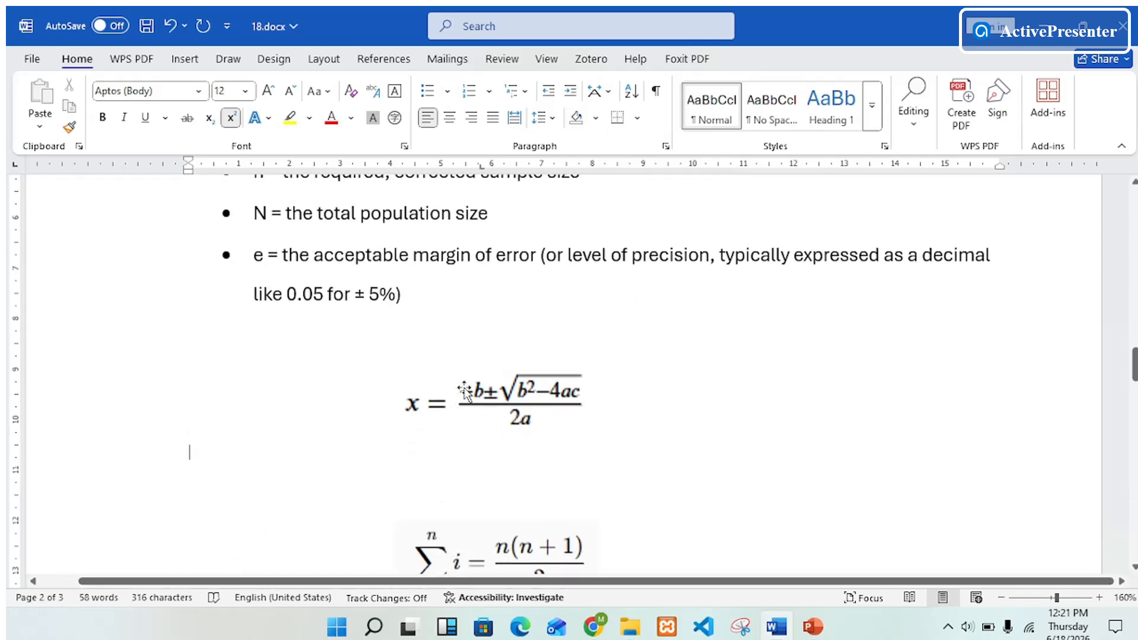
click(466, 391)
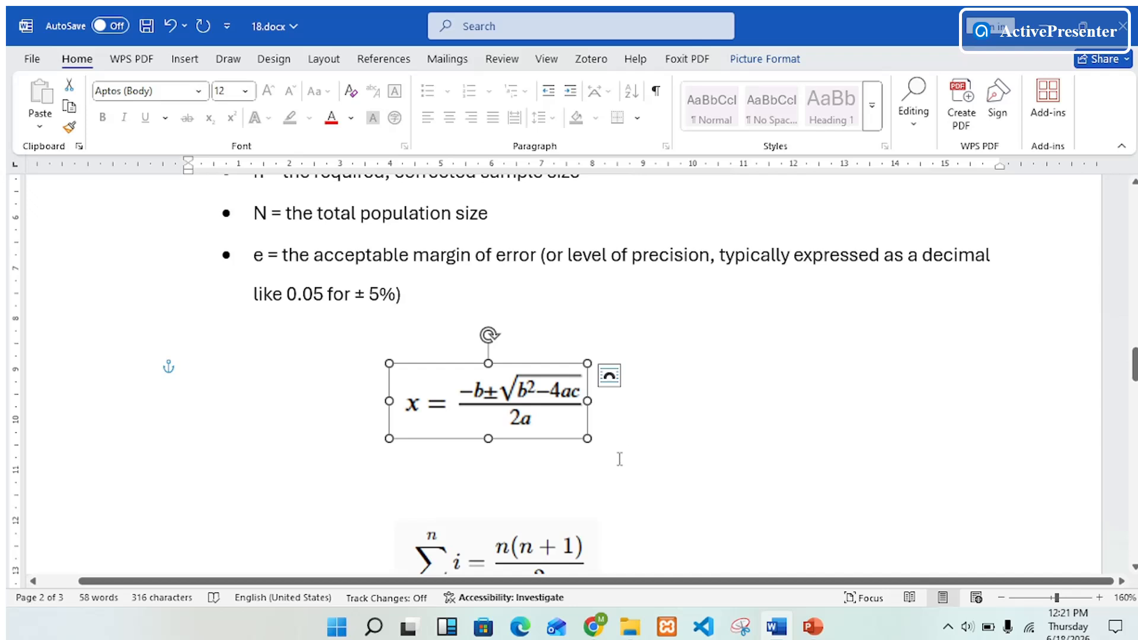
click(593, 463)
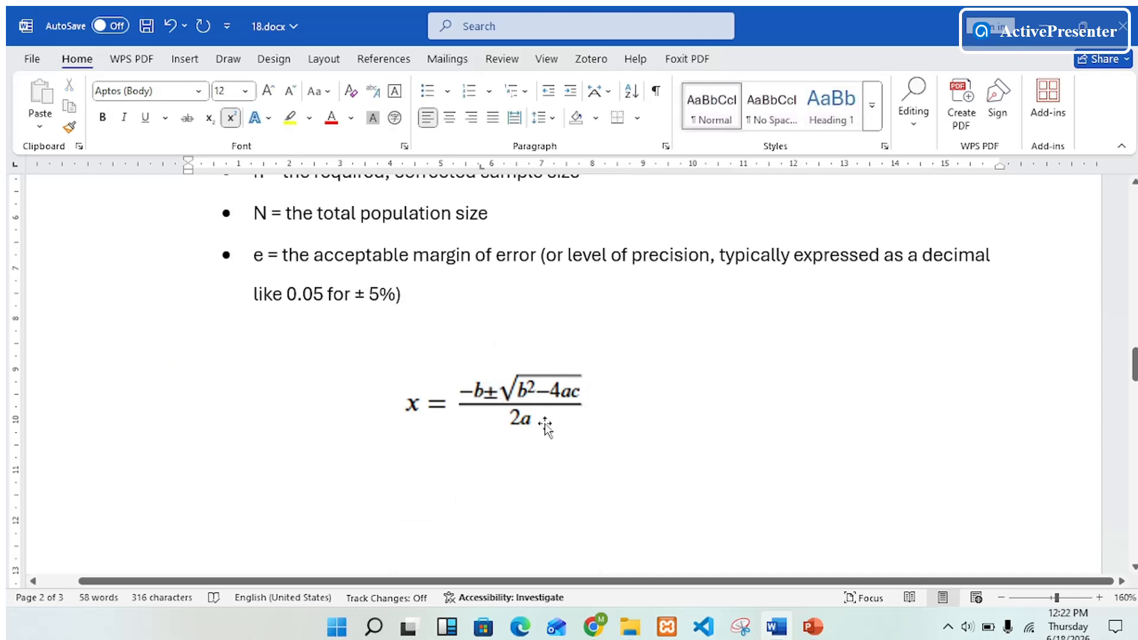
click(179, 61)
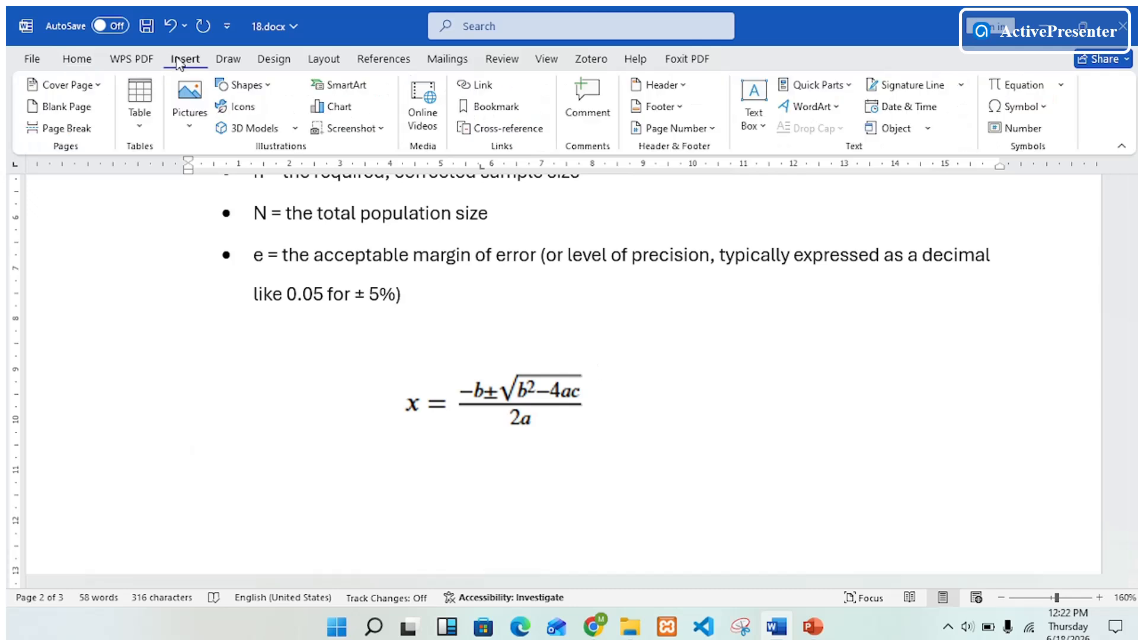
click(1028, 86)
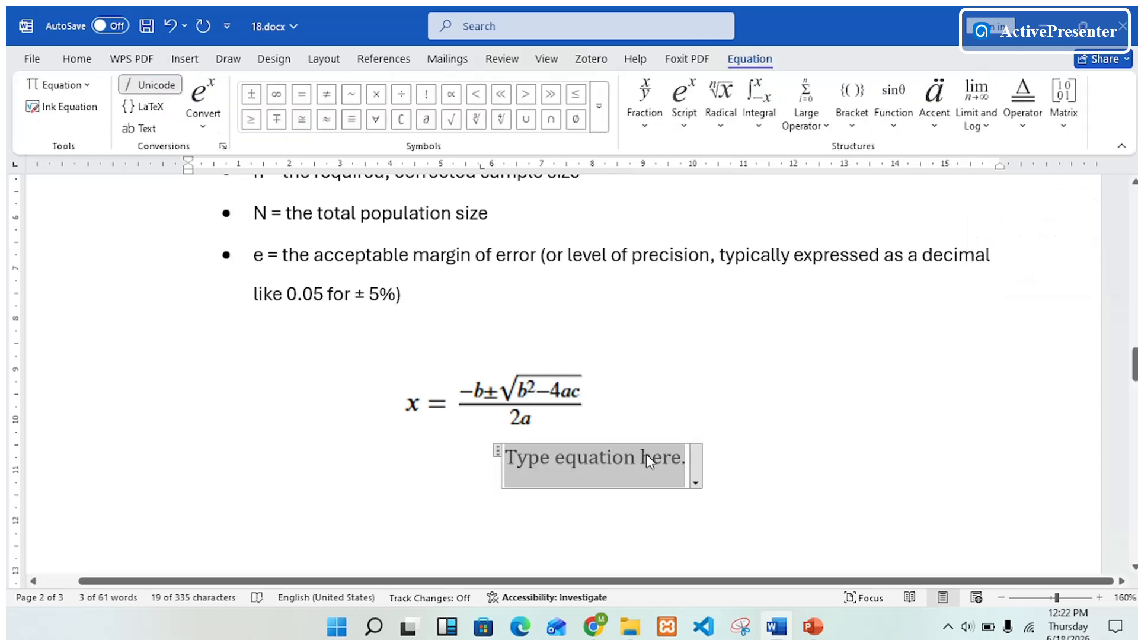
text(x)
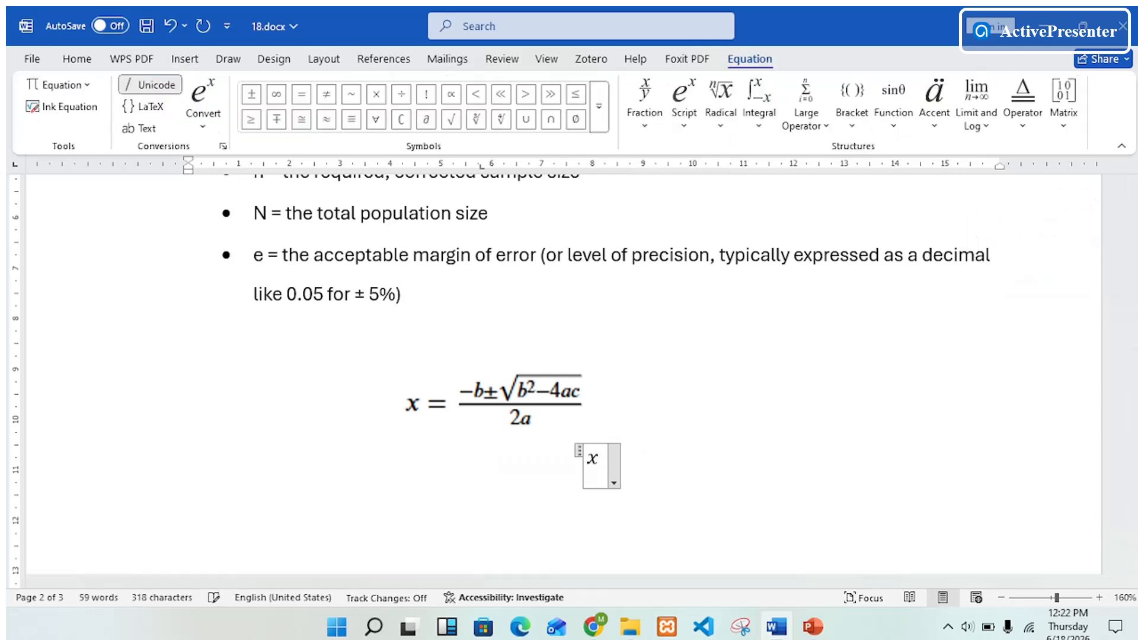
text( =)
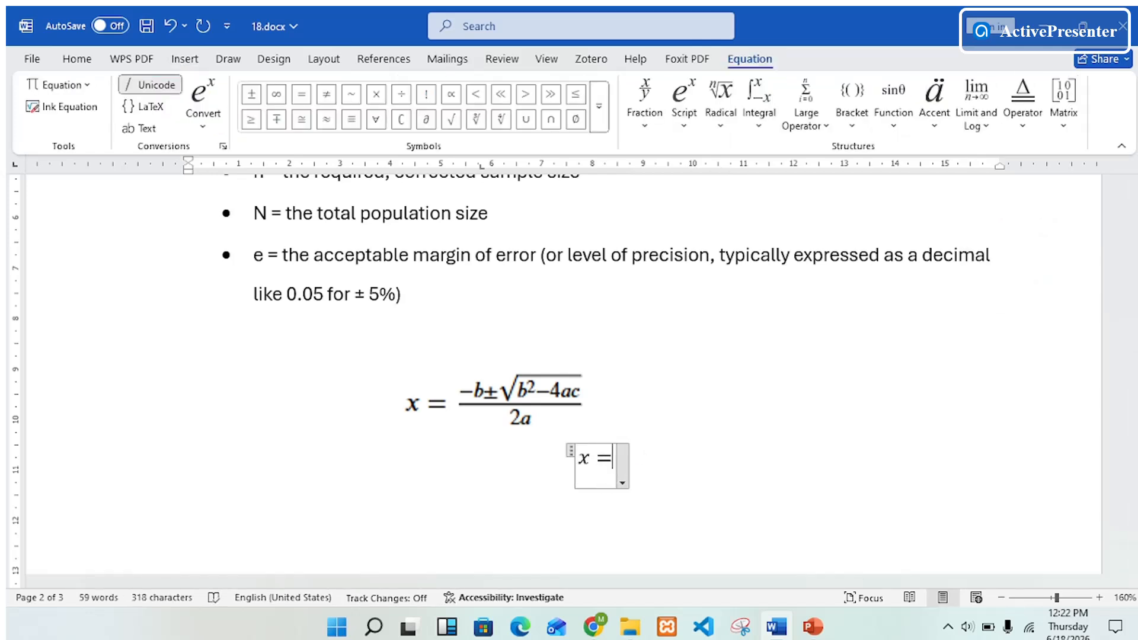
click(724, 129)
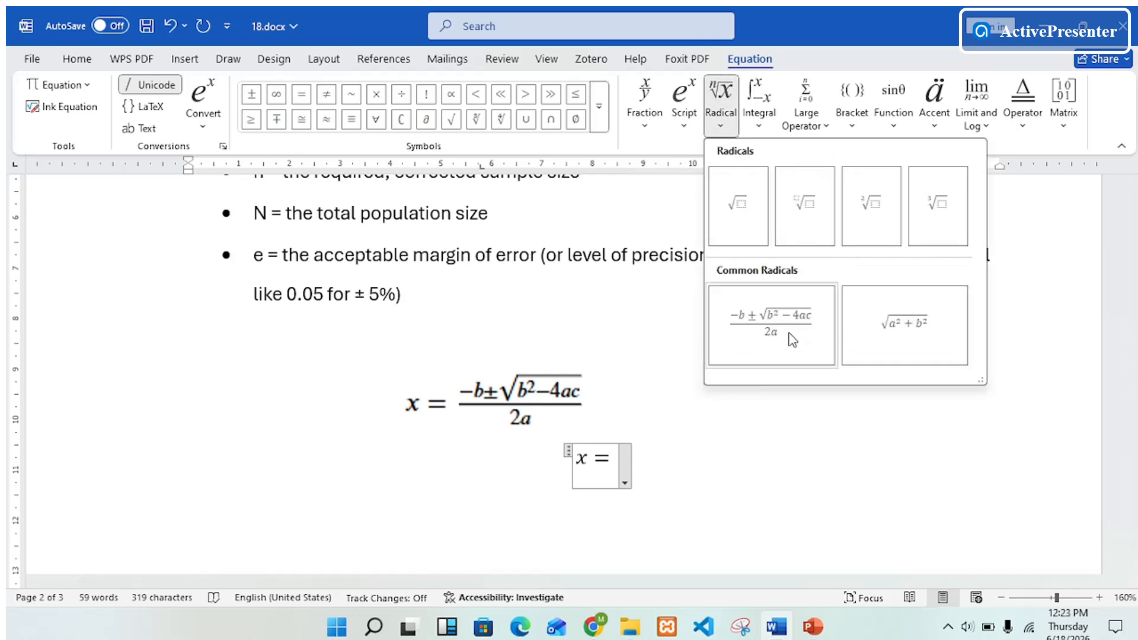